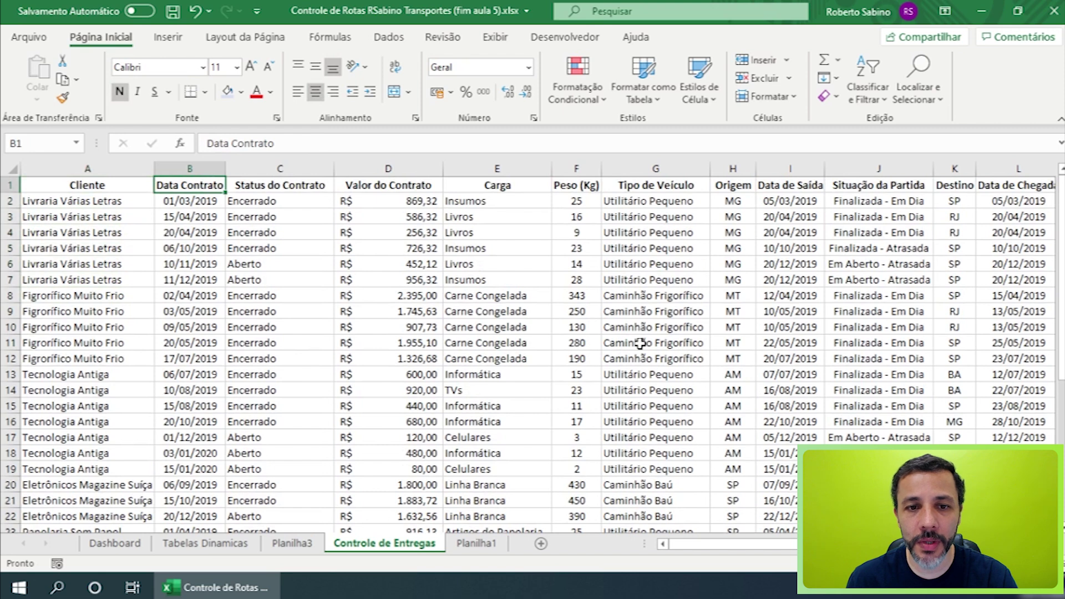
Look through the Livraria Várias Letras contract dates in Controle de Entregas and open the Planilha1 sheet
key("Down")
key("Down")
key("Down")
key("Down")
key("Down")
key("Down")
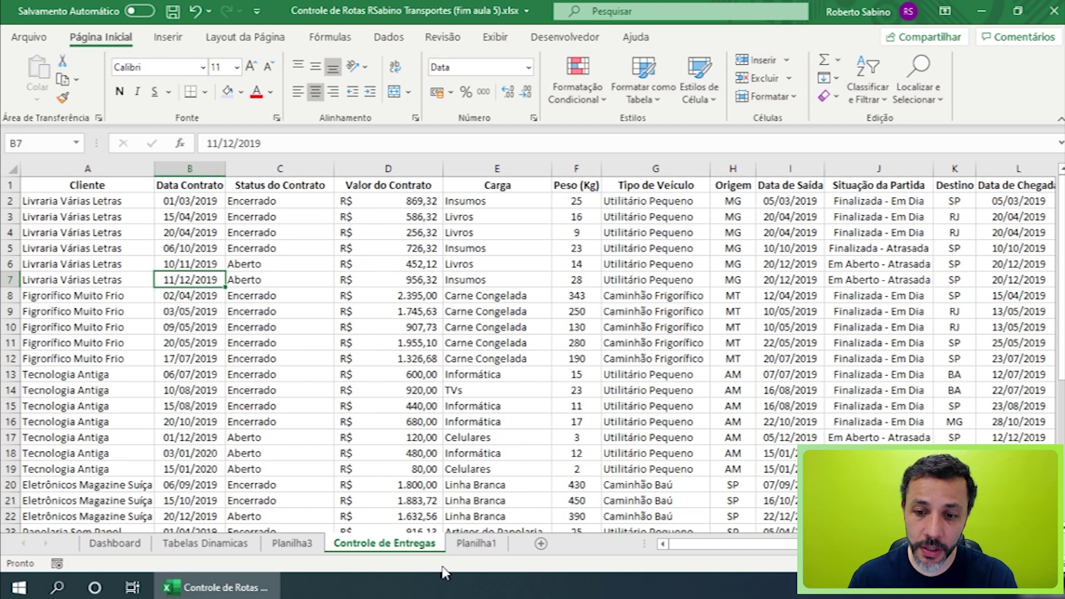
left_click(469, 544)
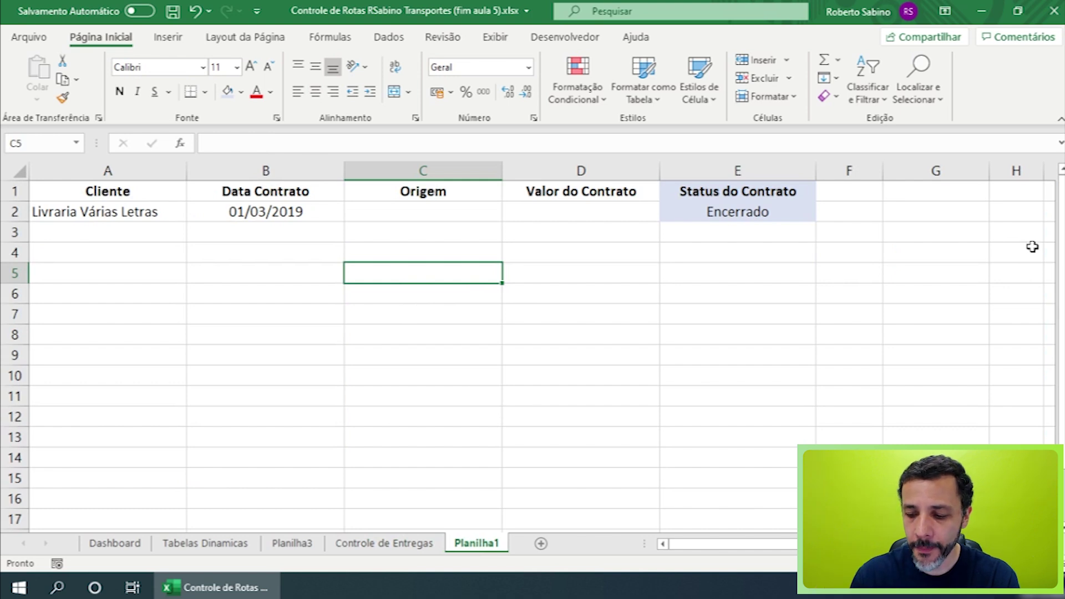
type("=bd")
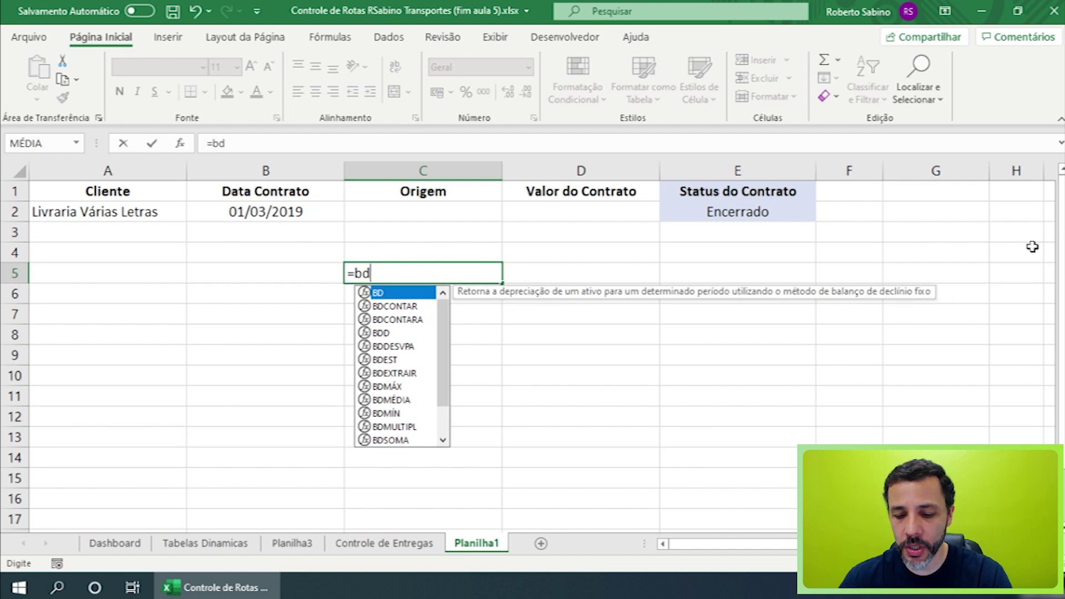
type("extra")
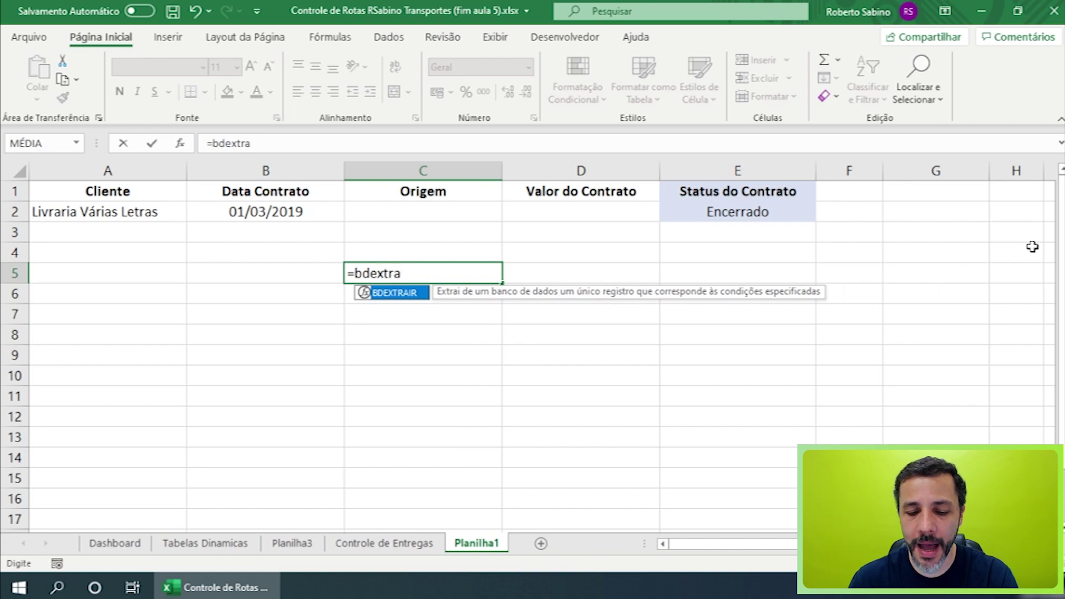
key("Tab")
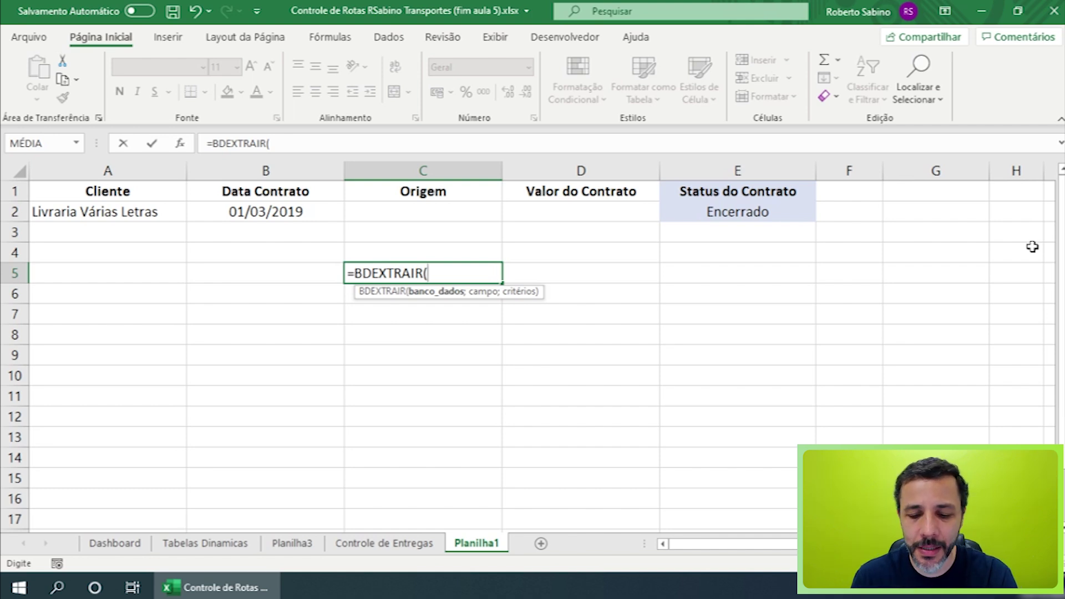
key("Escape")
Inspect the Status do Contrato result cell E2 in Planilha1 and the formula it contains
key("Right")
key("Right")
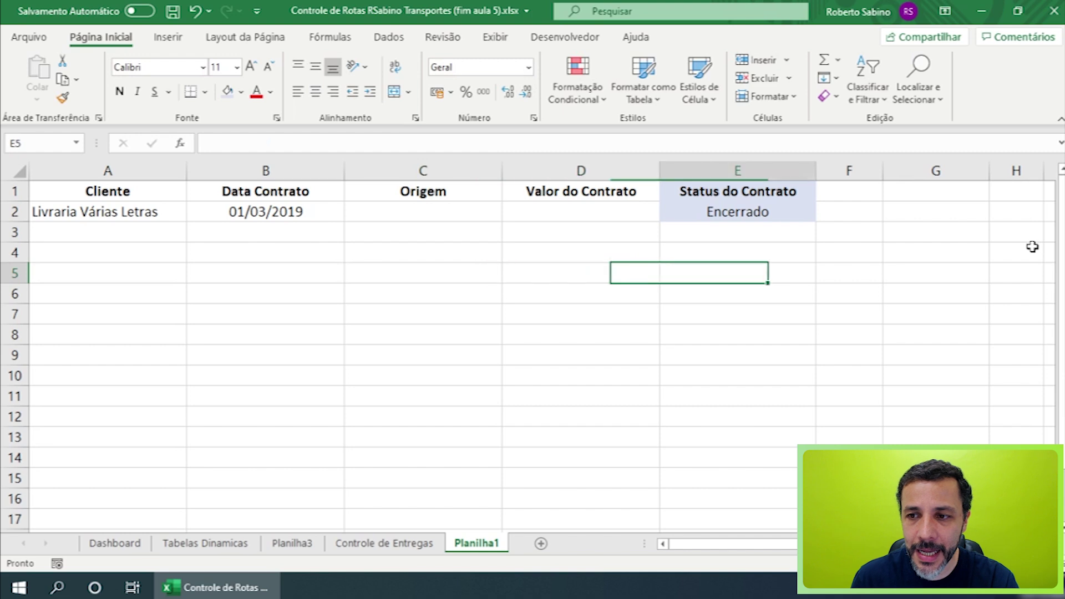
key("Up")
key("Up")
key("Up")
key("Up")
key("Down")
key("Up")
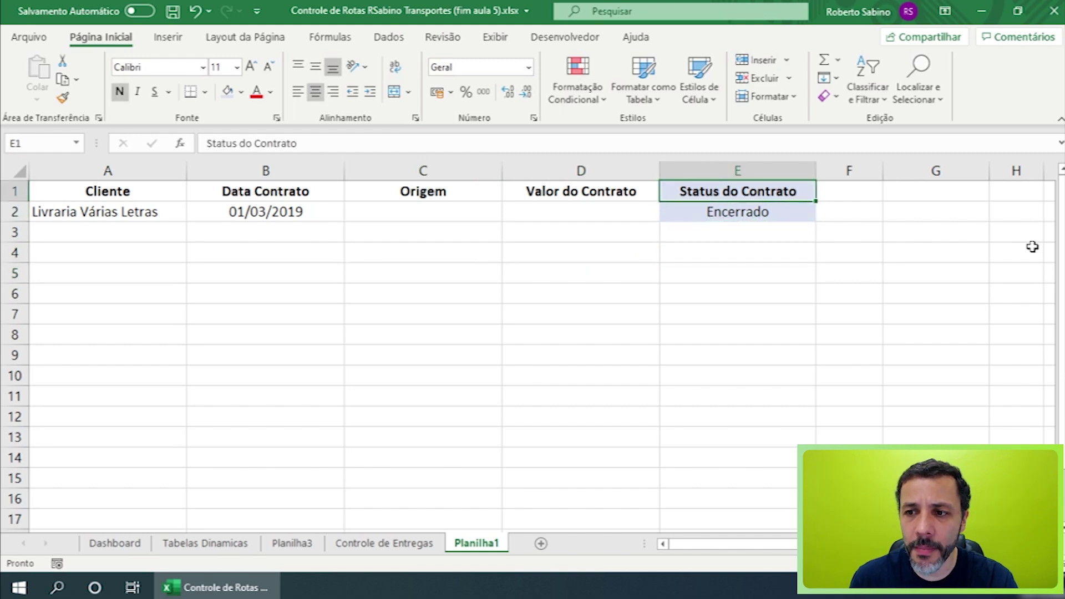
key("Down")
key("Up")
key("Down")
key("Up")
key("Down")
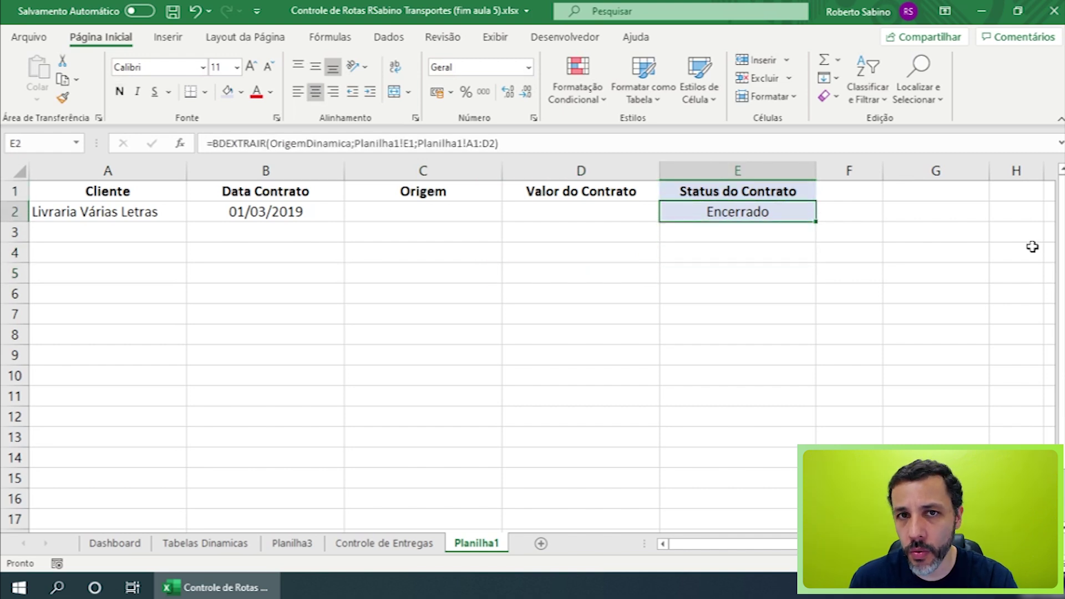
Clear the Data Contrato criterion in cell B2
key("Left")
key("Left")
key("Left")
key("Left")
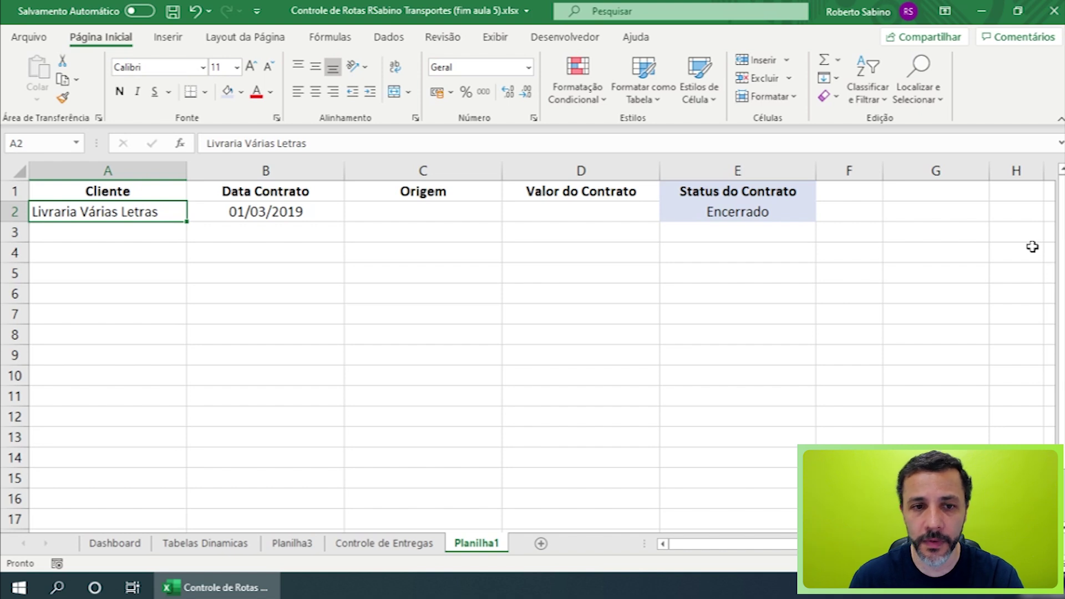
key("Right")
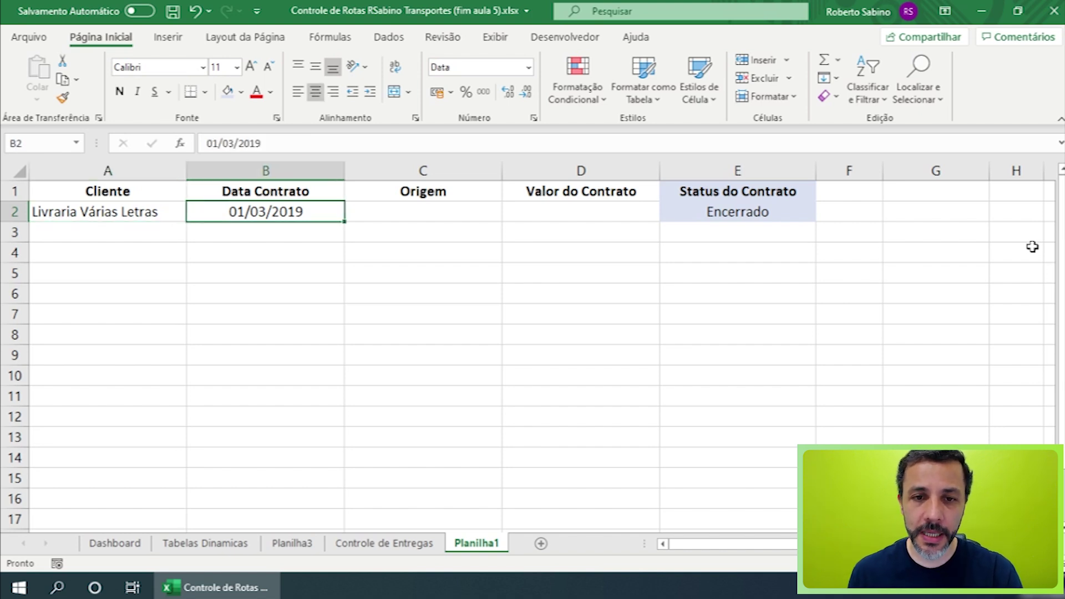
key("Delete")
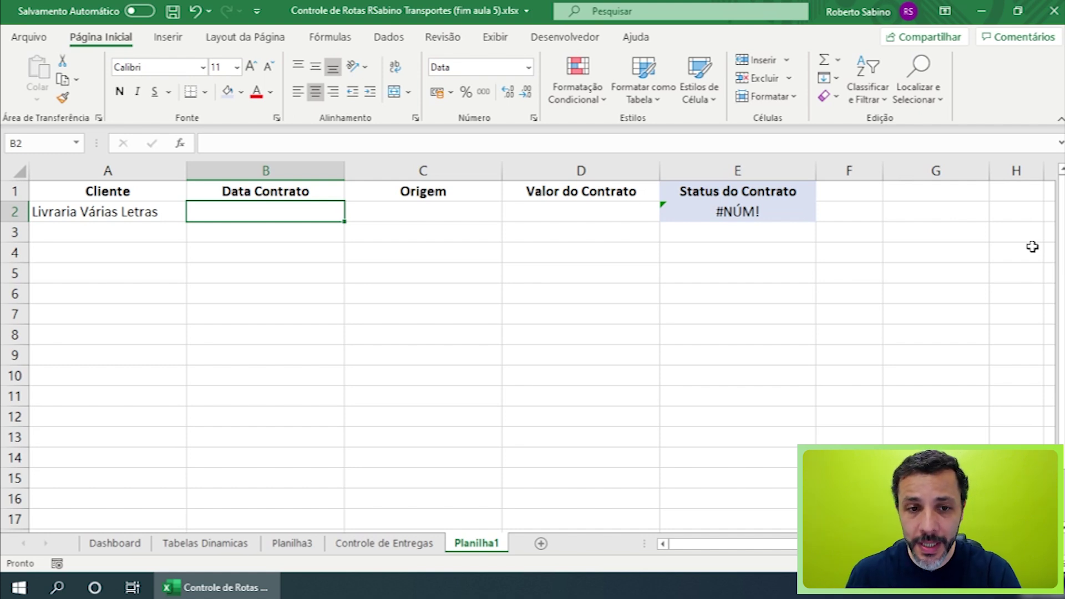
Set the Valor do Contrato criterion in D2 to >900
key("Right")
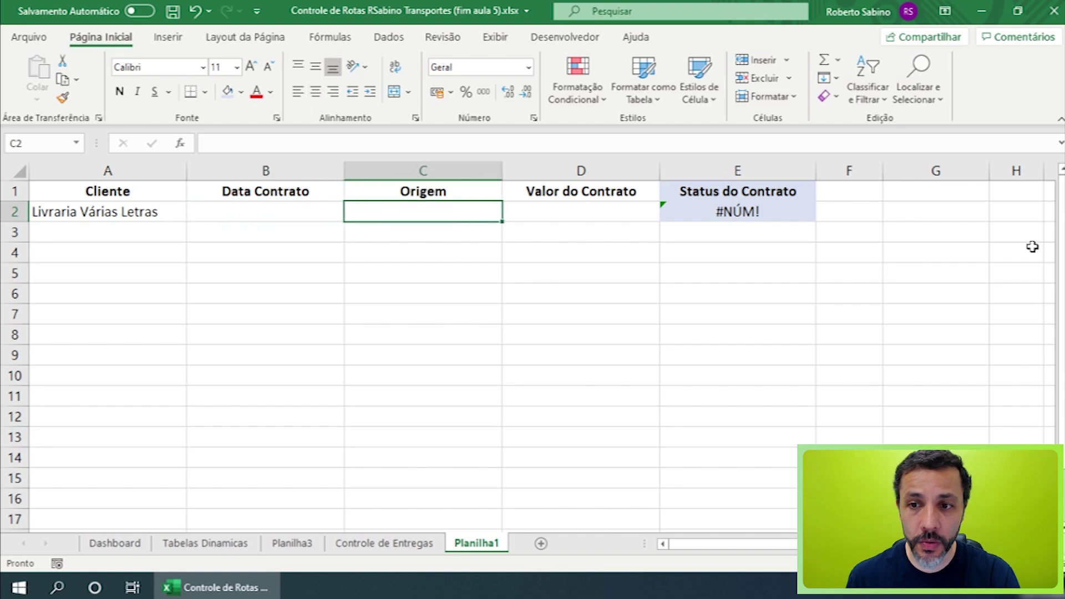
key("Right")
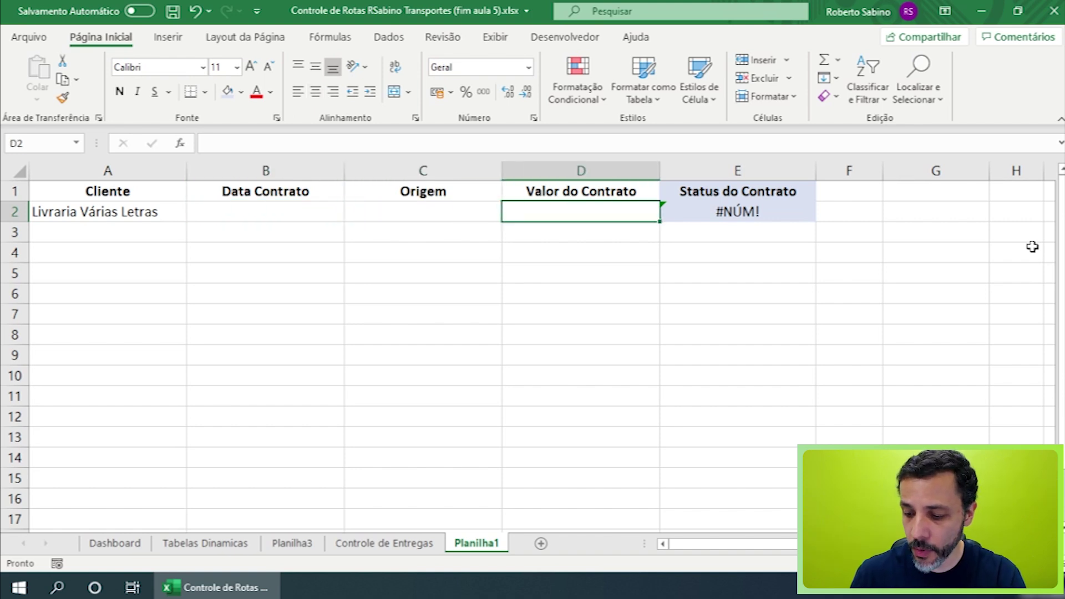
type(">900")
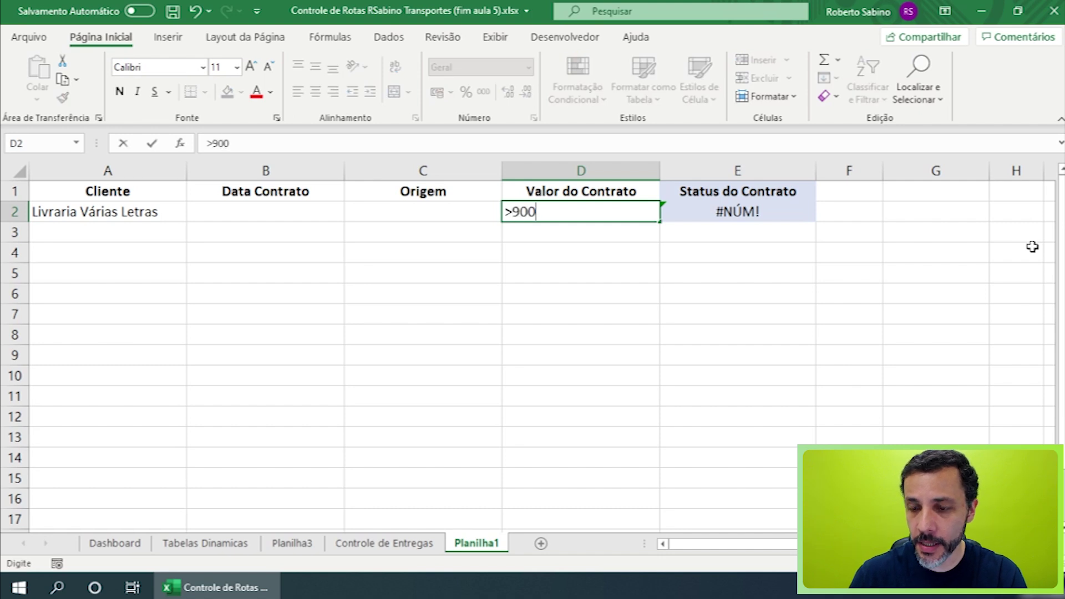
key("Return")
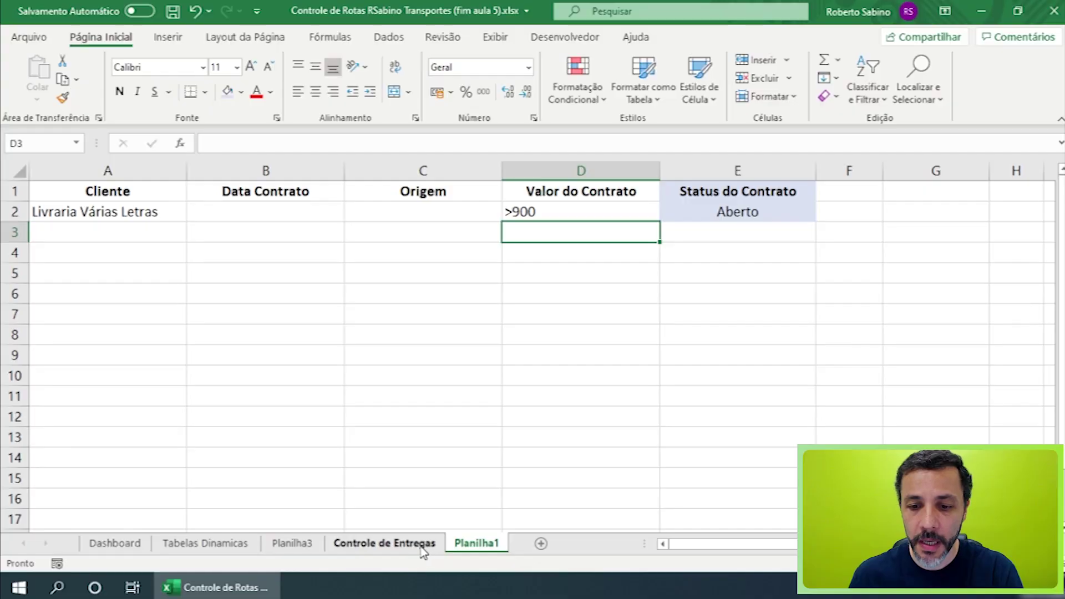
Compare the Livraria Várias Letras contracts and the Origem column in Controle de Entregas with the criteria headers in Planilha1
left_click(424, 549)
left_click_drag(112, 205, 475, 279)
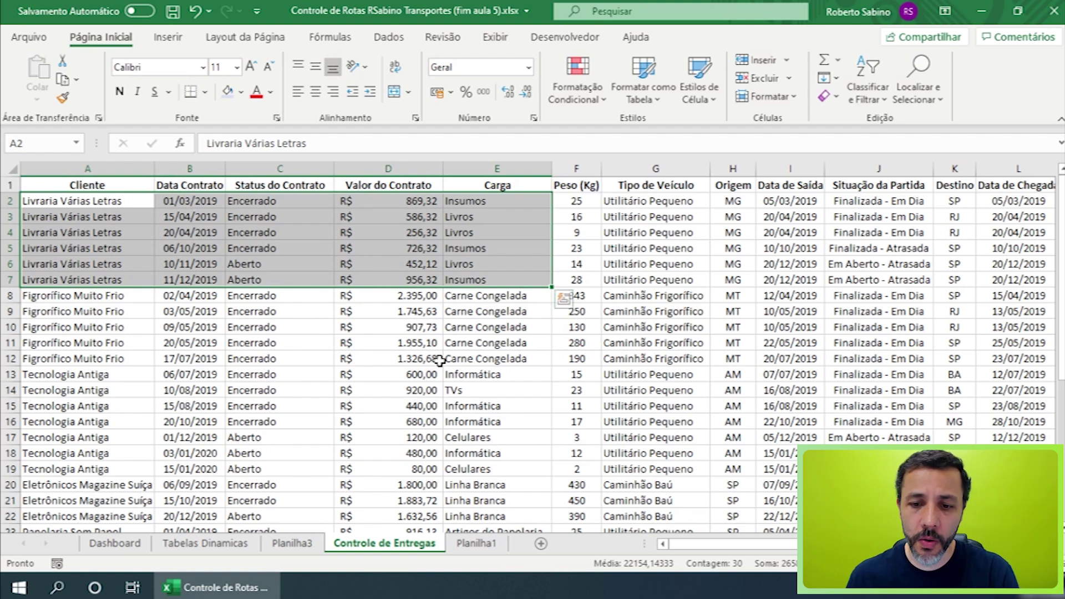
left_click(476, 543)
left_click_drag(162, 190, 542, 188)
left_click(493, 280)
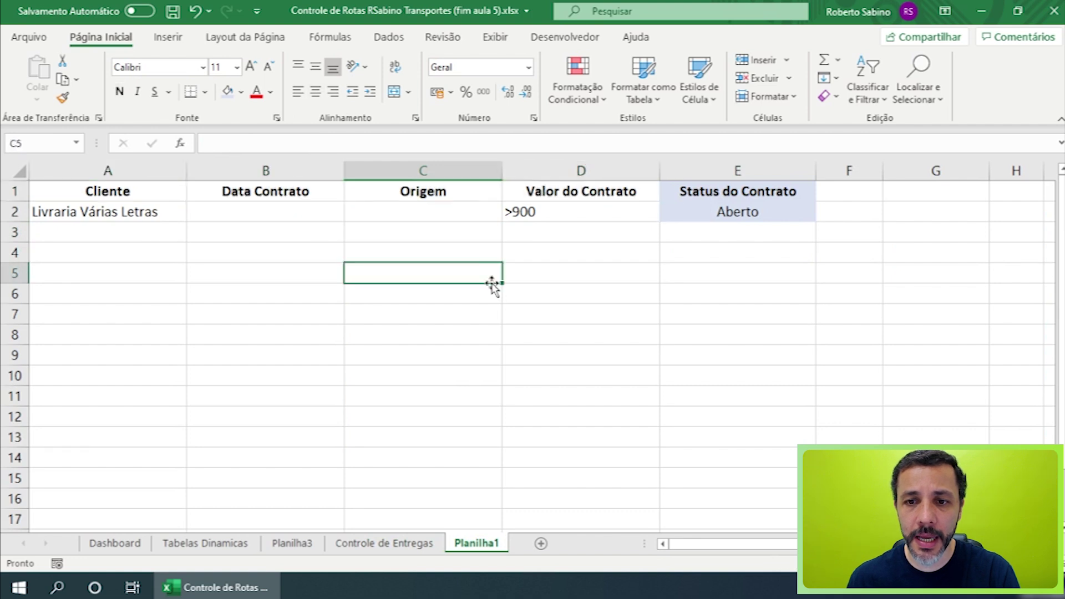
left_click(431, 194)
key("ctrl+shift+Down")
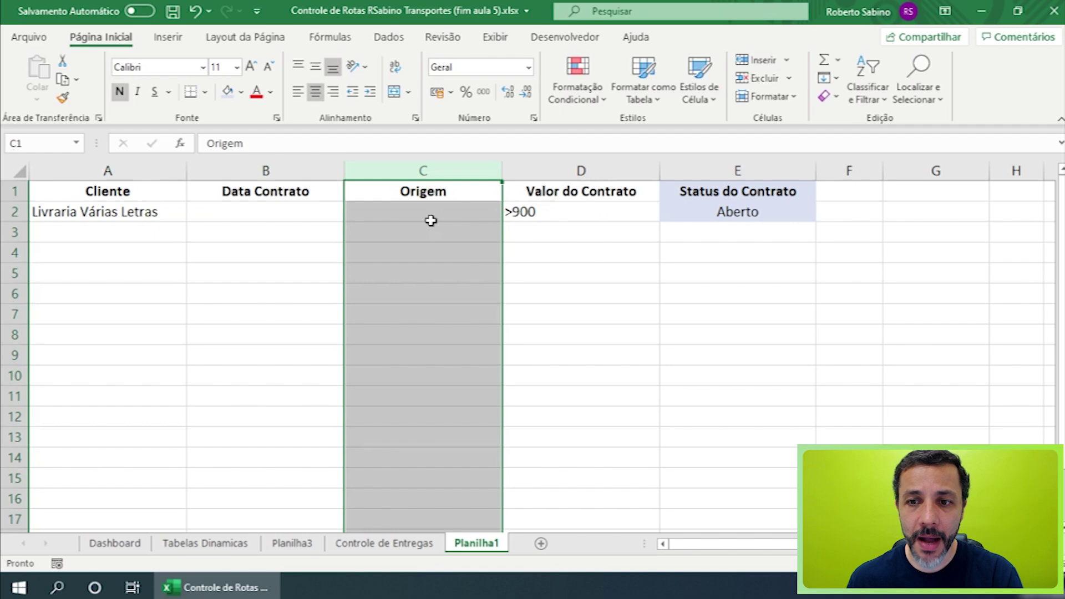
left_click(431, 220)
left_click(385, 543)
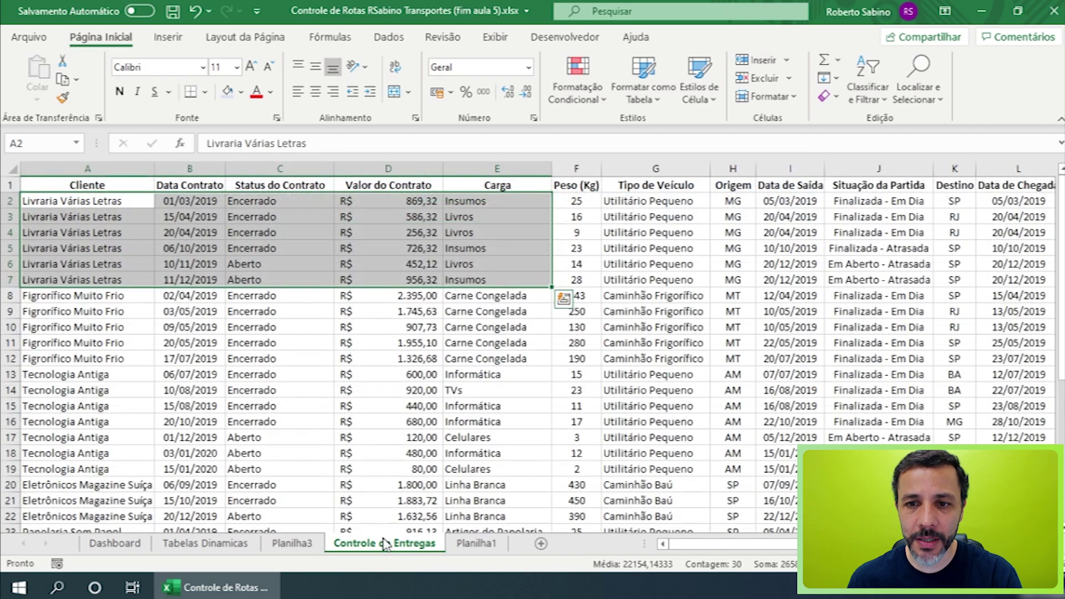
left_click(733, 168)
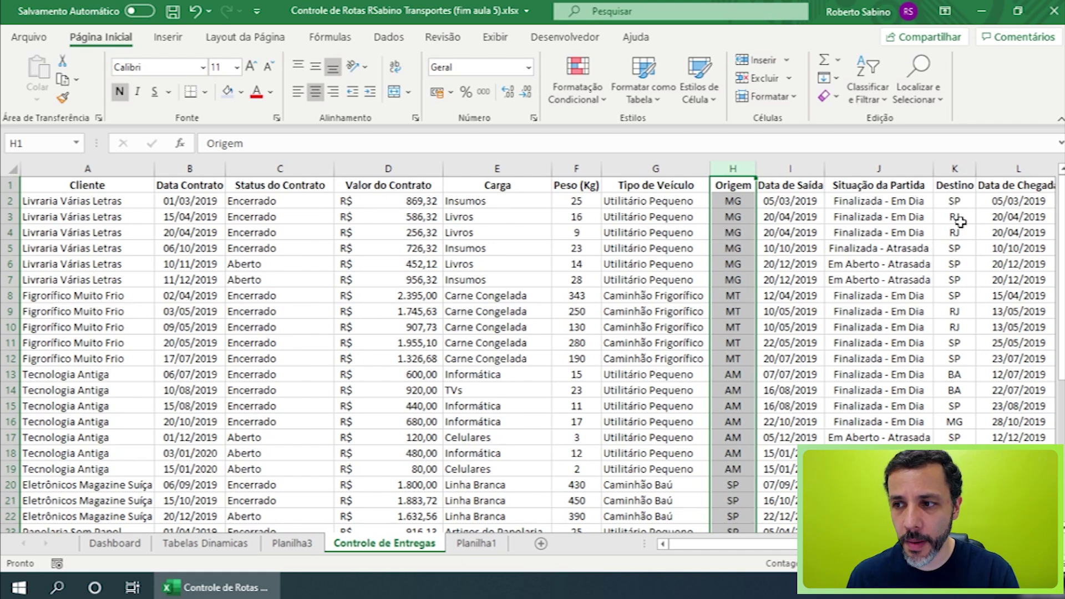
Replace the Origem criteria header in C1 of Planilha1 with Destino and set its criterion in C2 to RJ
left_click(475, 544)
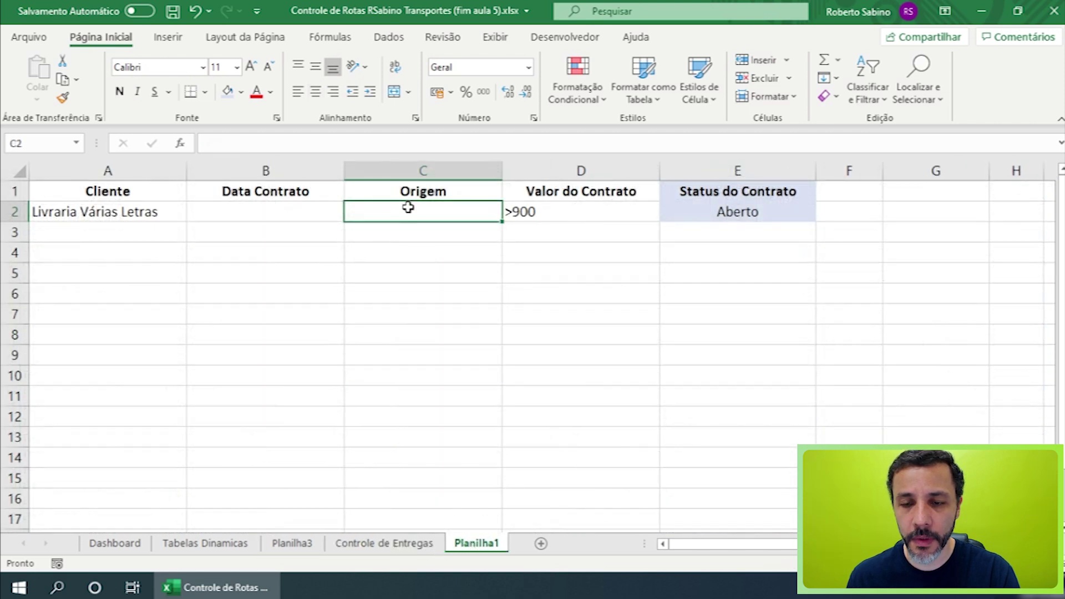
left_click(421, 193)
type("Destino")
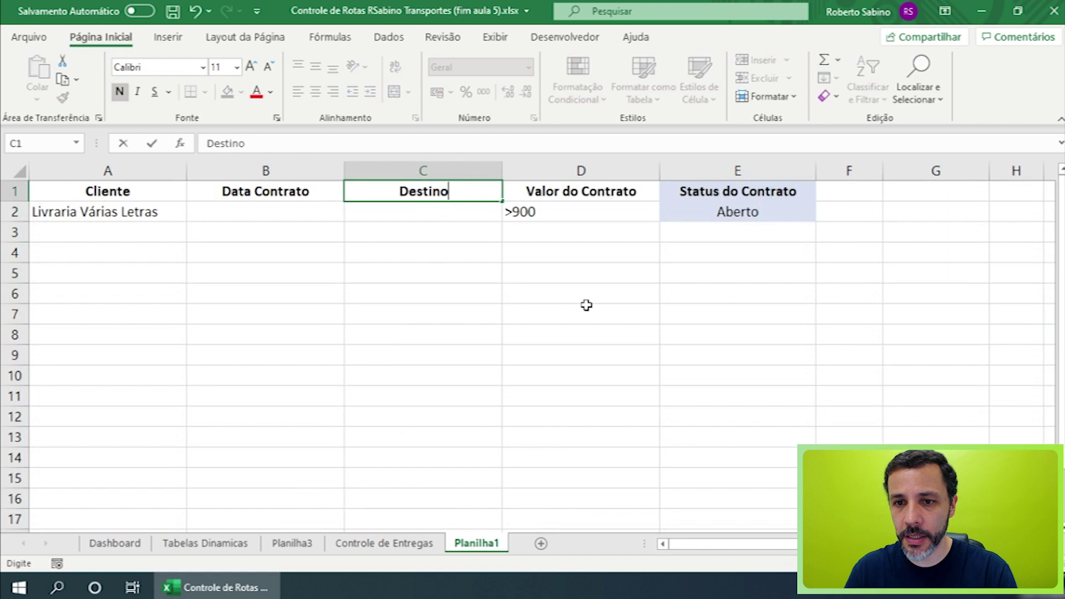
key("Return")
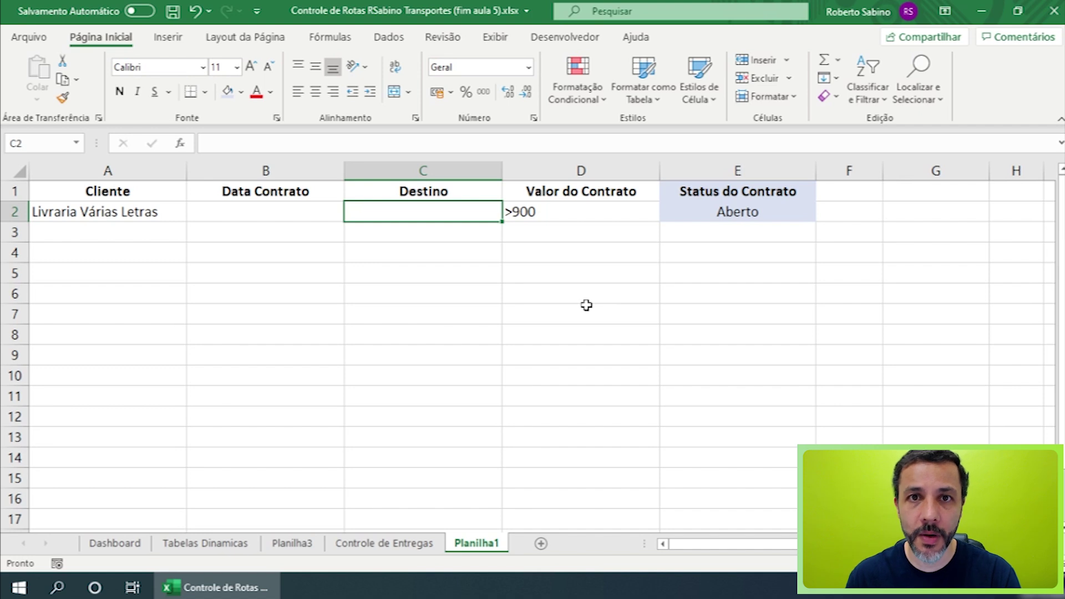
type("RJ")
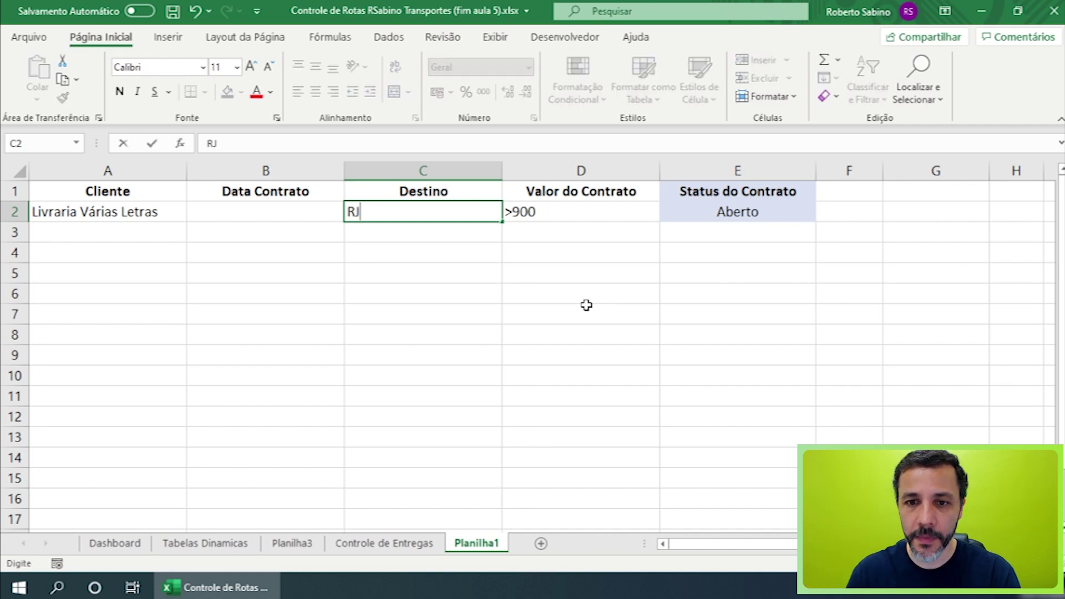
key("Return")
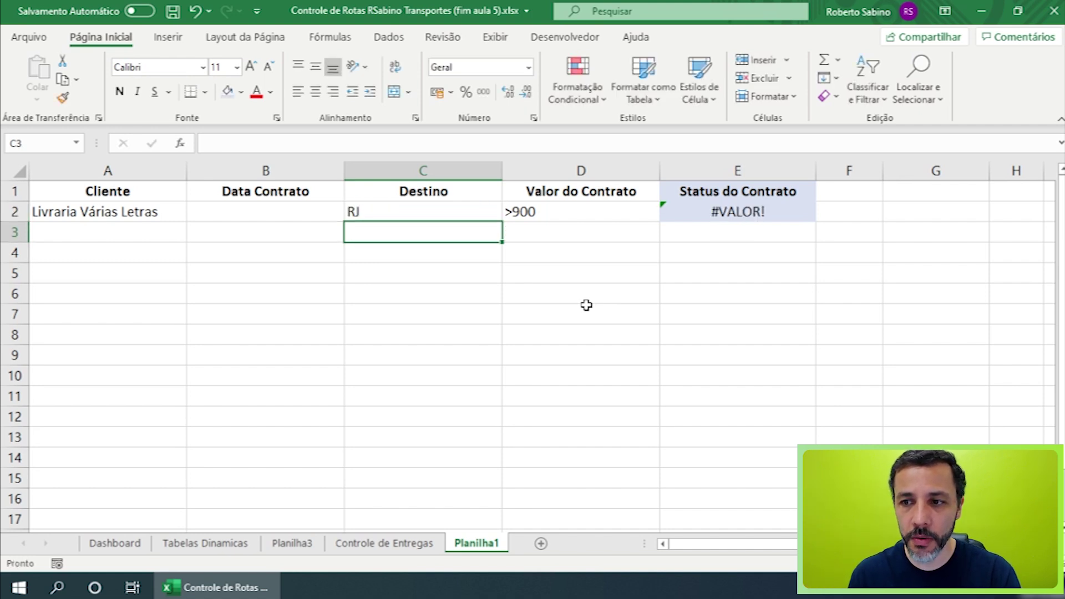
Try removing the Valor do Contrato criterion from D2, and undo the deletion
key("Right")
key("Up")
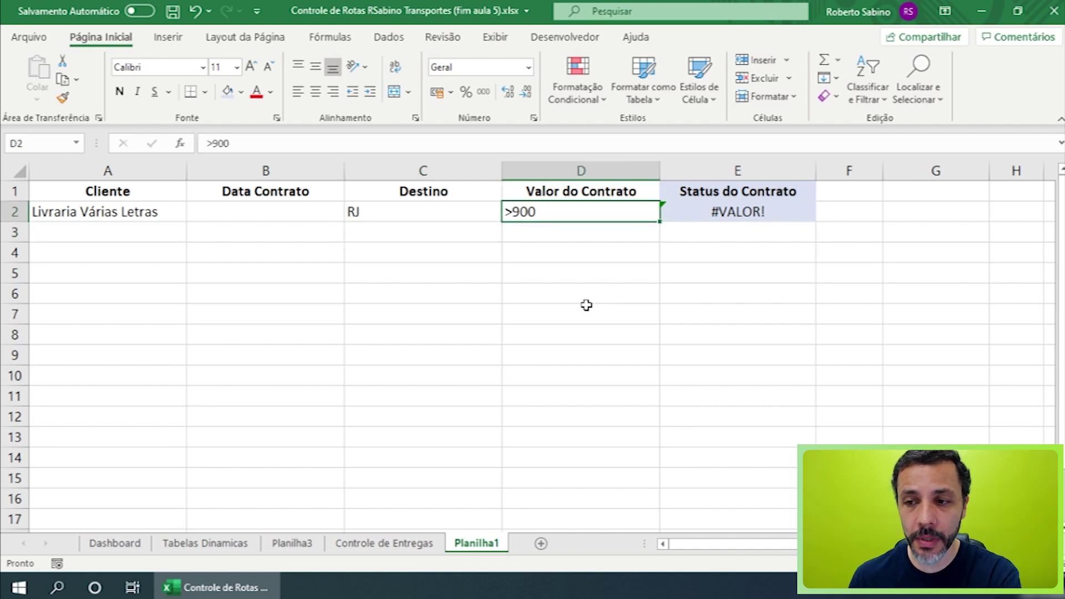
key("Delete")
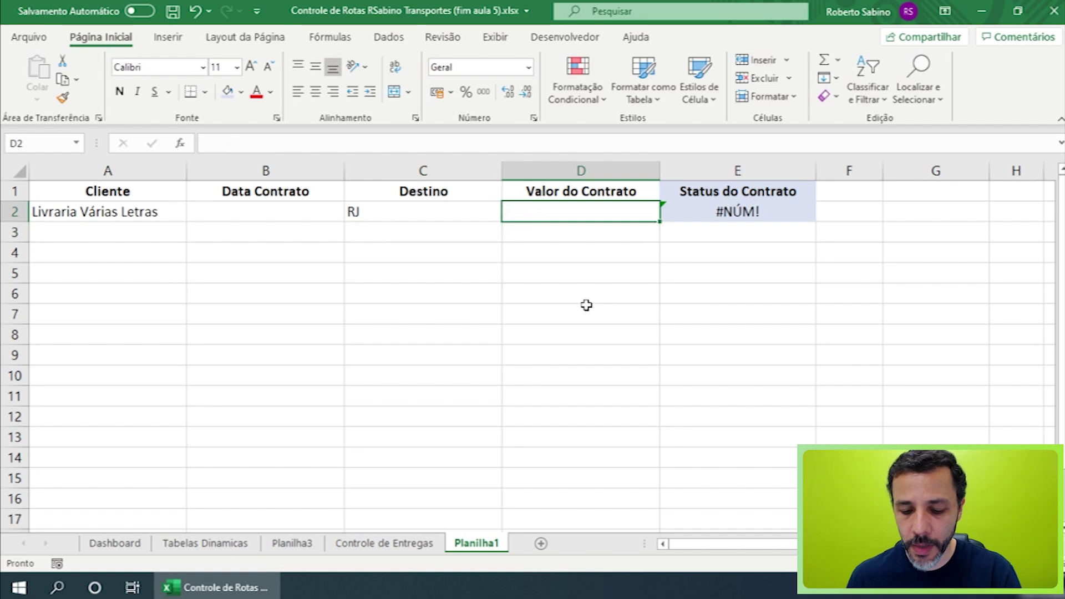
key("ctrl+z")
key("Left")
key("Right")
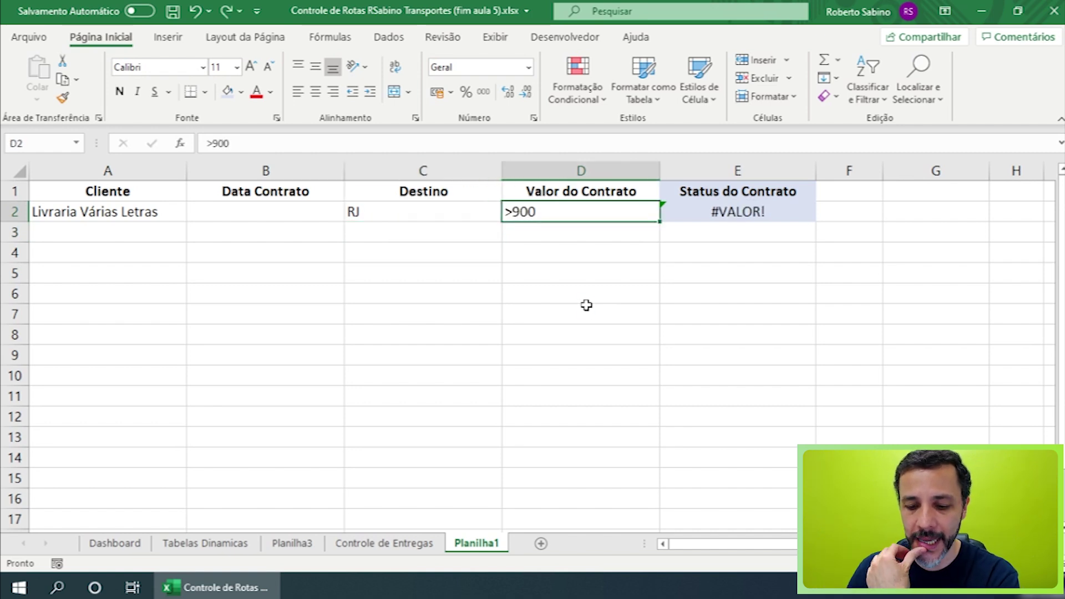
Re-enter the unchanged Valor do Contrato criterion in D2 and clear the cell
key("F2")
key("Return")
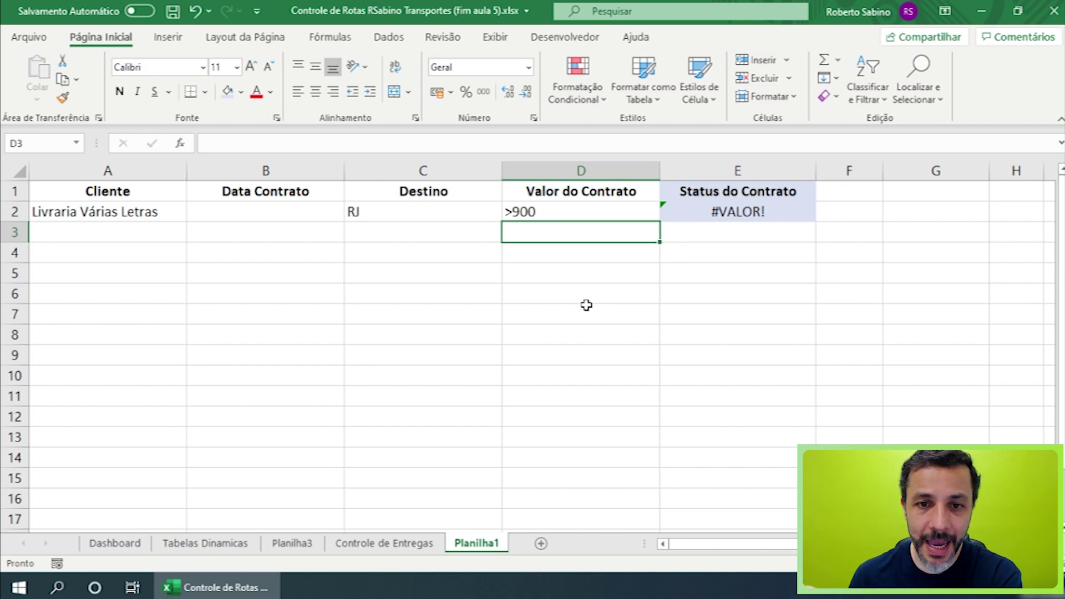
key("Up")
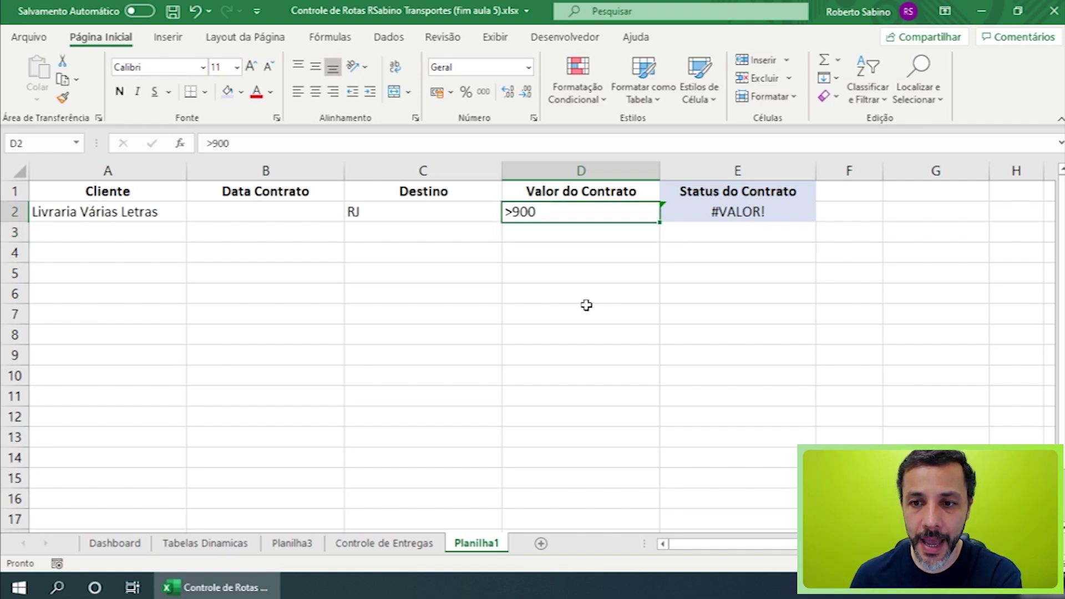
key("Delete")
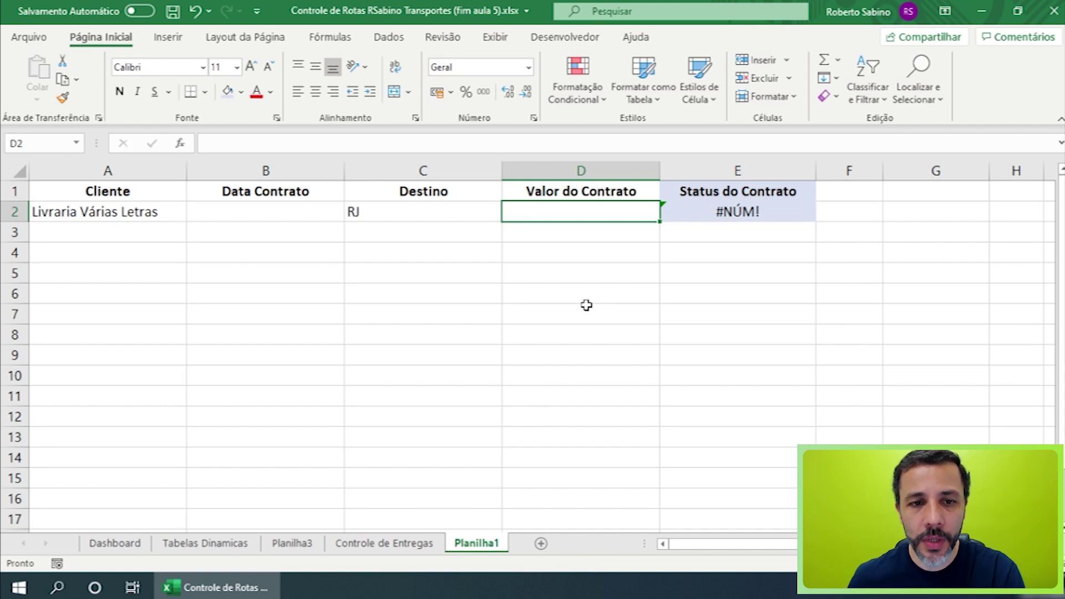
Check the Livraria Várias Letras contract values in Controle de Entregas and set the Valor do Contrato criterion in D2 of Planilha1 to >300
left_click(417, 209)
left_click(369, 546)
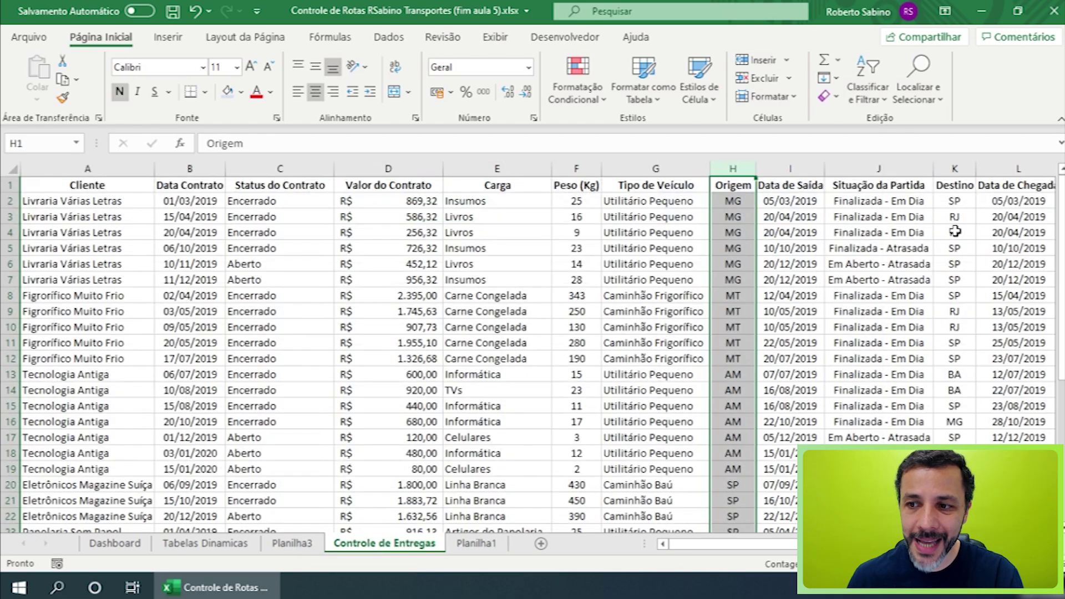
left_click(426, 232)
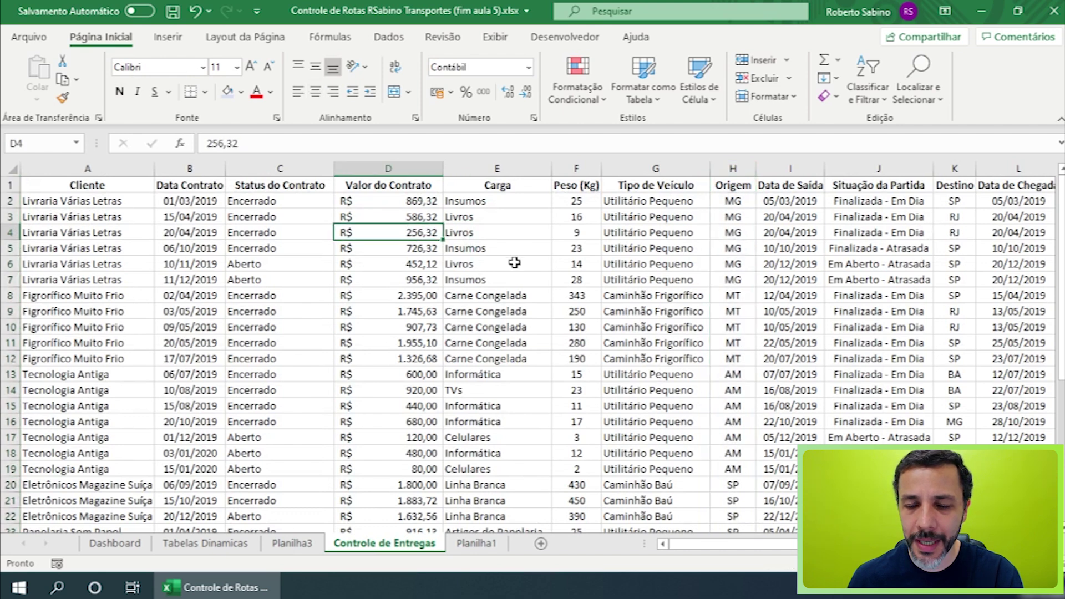
left_click(476, 542)
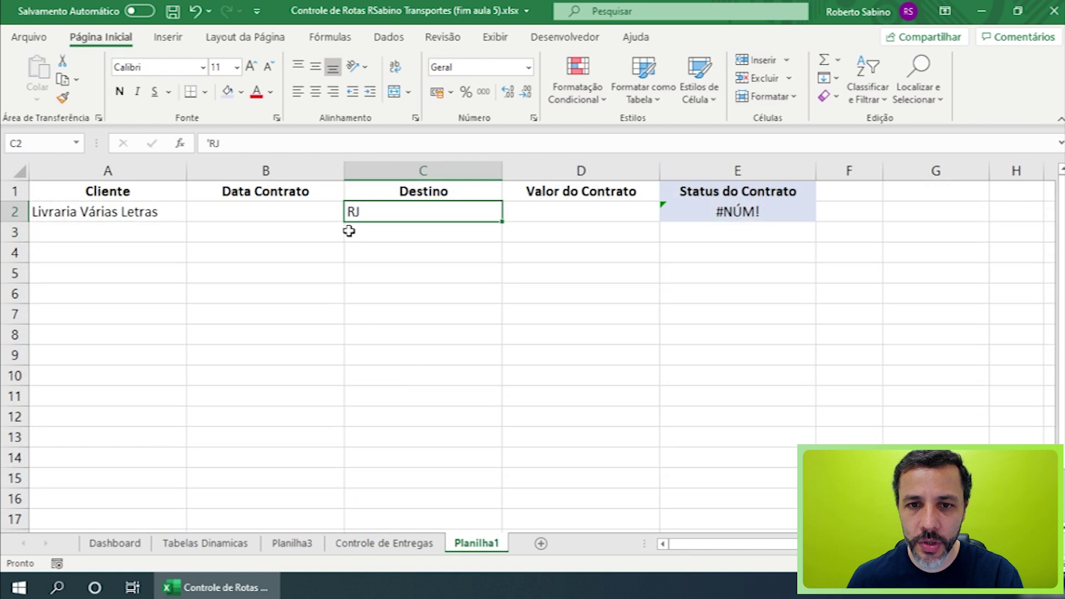
left_click(557, 205)
type(">300")
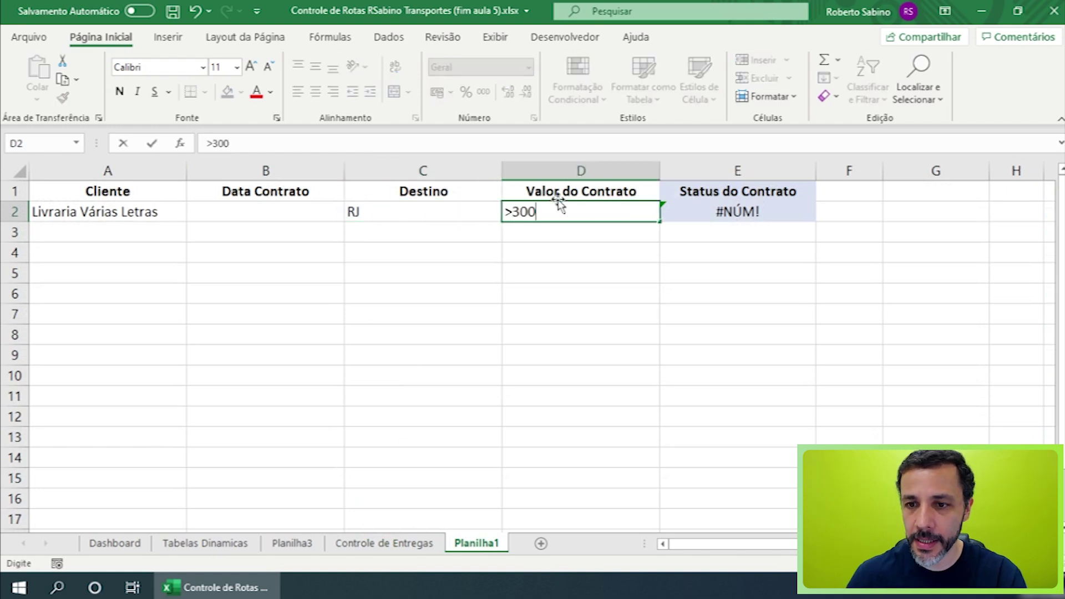
key("Return")
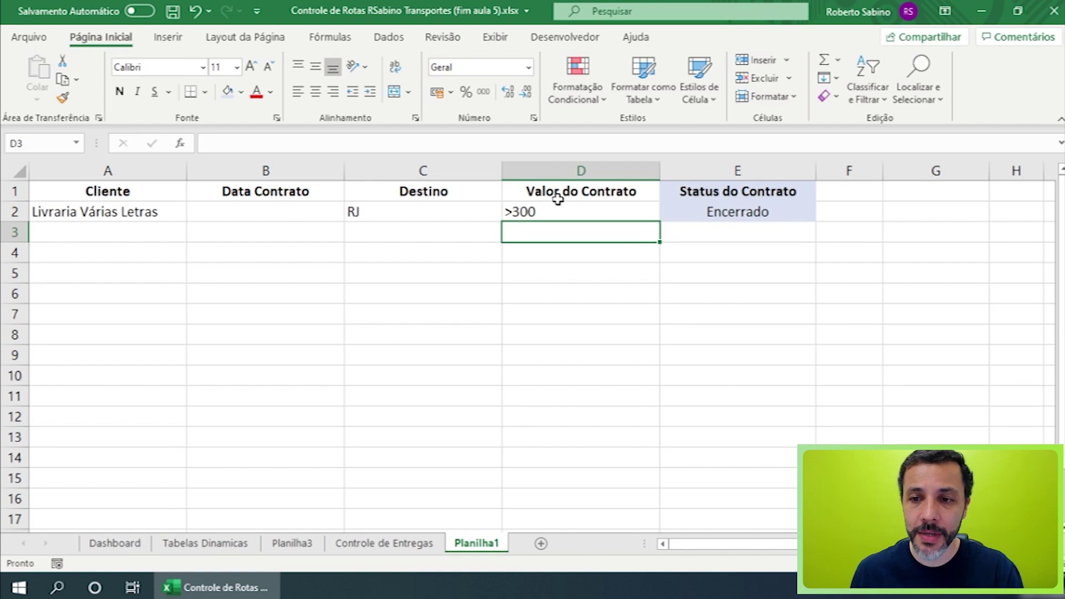
Add a trailing space to the Destino header in C1 and inspect the BDEXTRAIR formula in E2
key("Up")
key("Up")
key("Left")
key("Left")
key("Left")
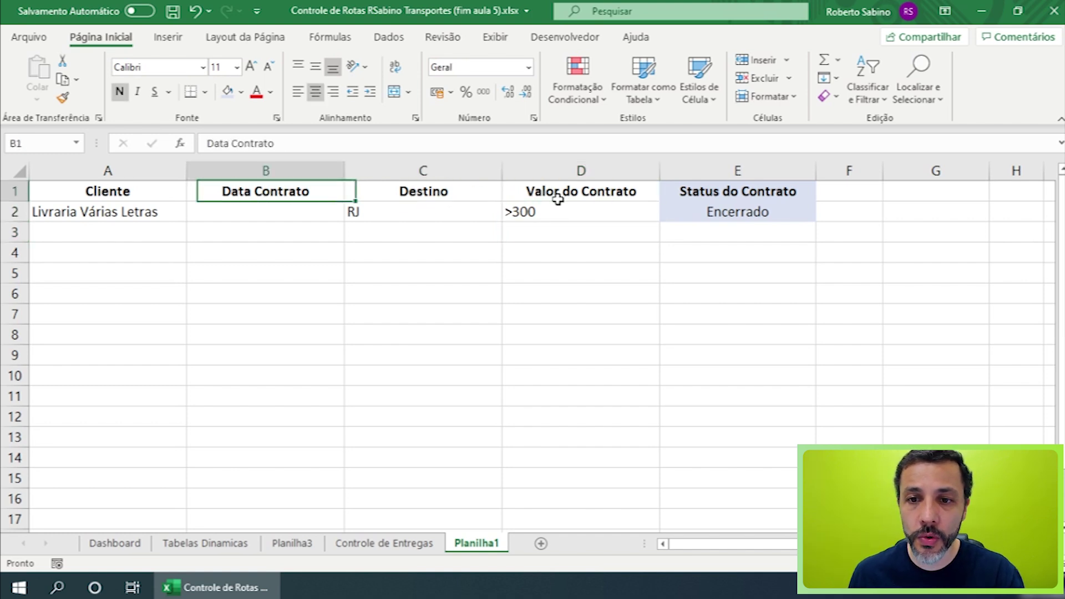
key("Right")
key("Right")
key("F2")
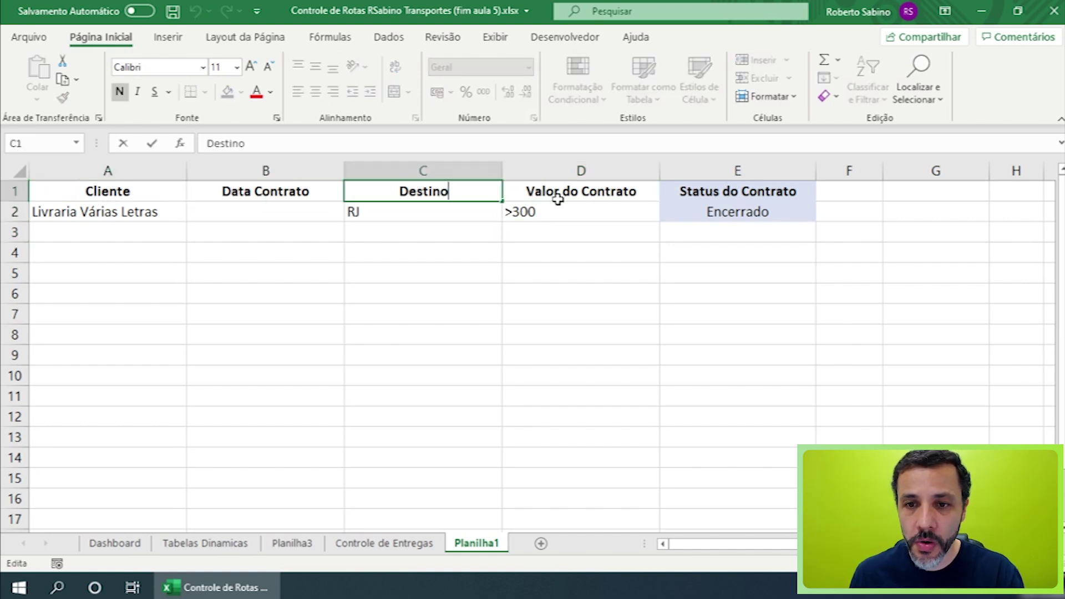
key("Return")
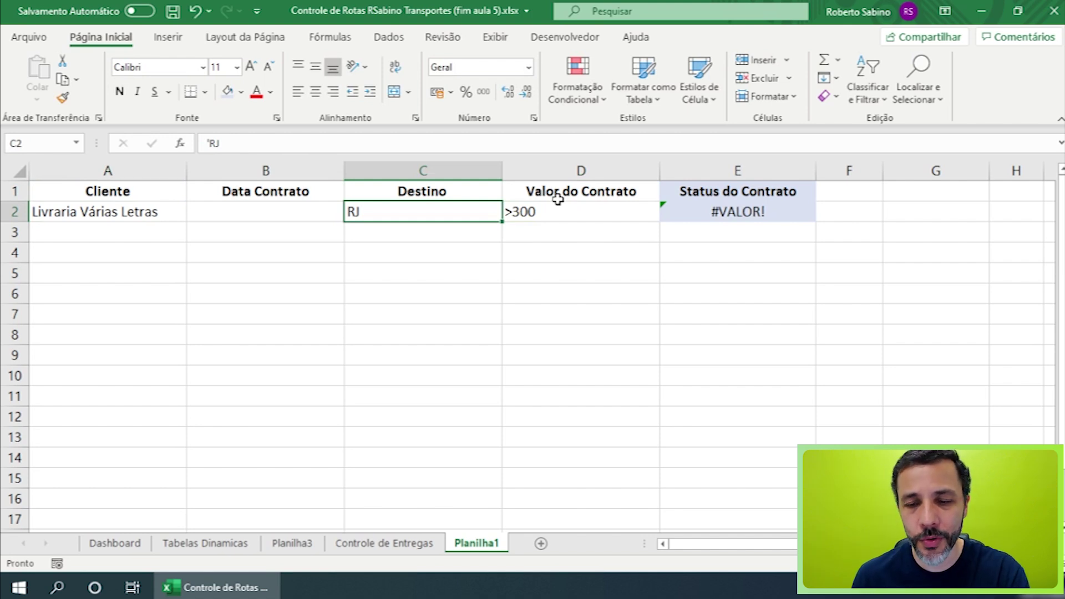
key("Right")
key("Right")
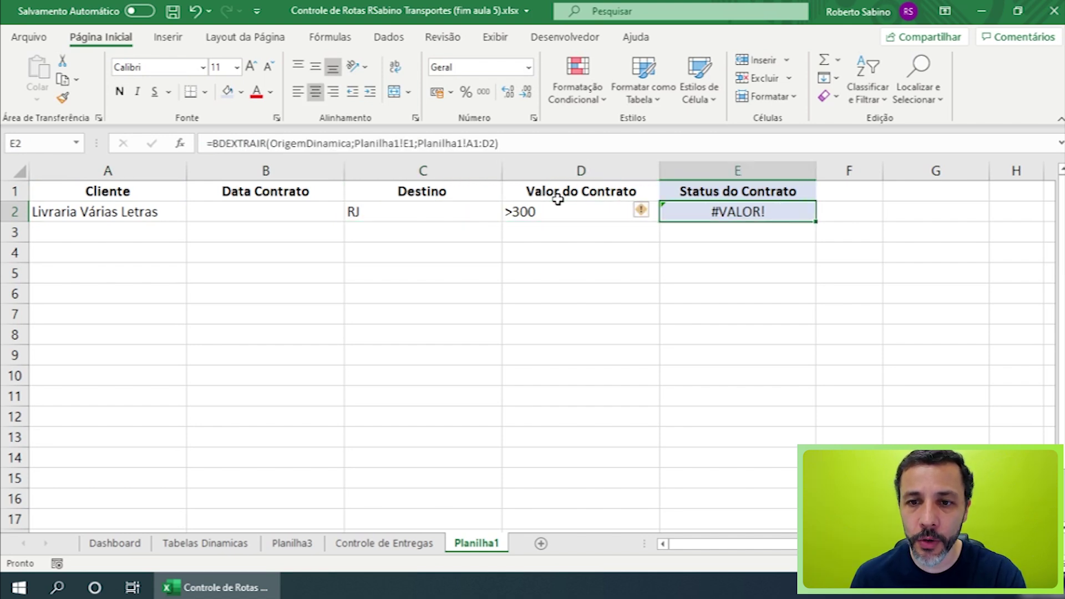
Remove the trailing space from the Destino header in C1
key("Left")
key("Left")
key("Up")
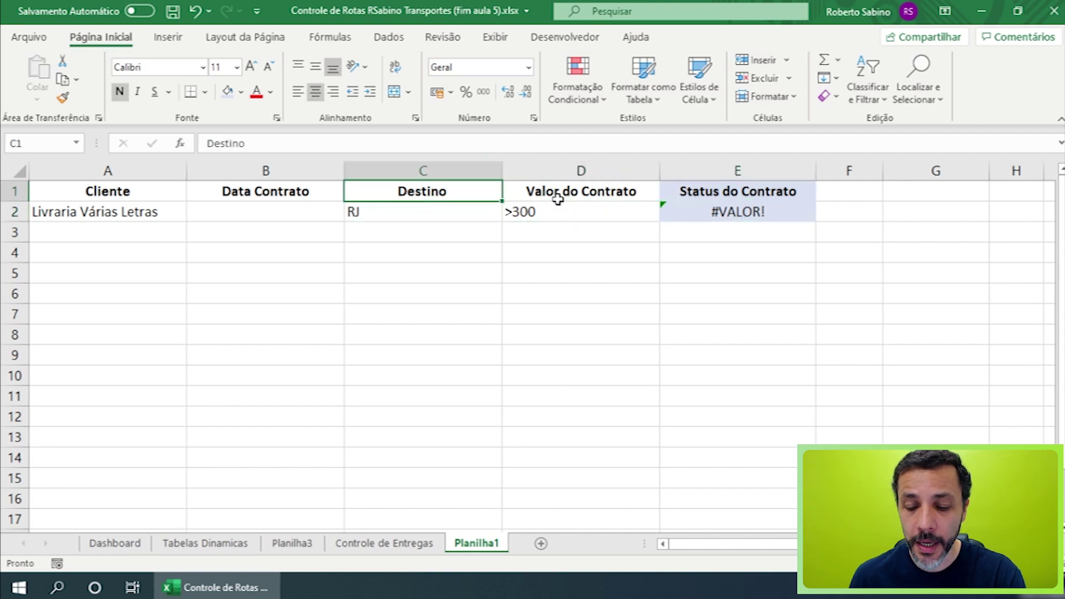
key("F2")
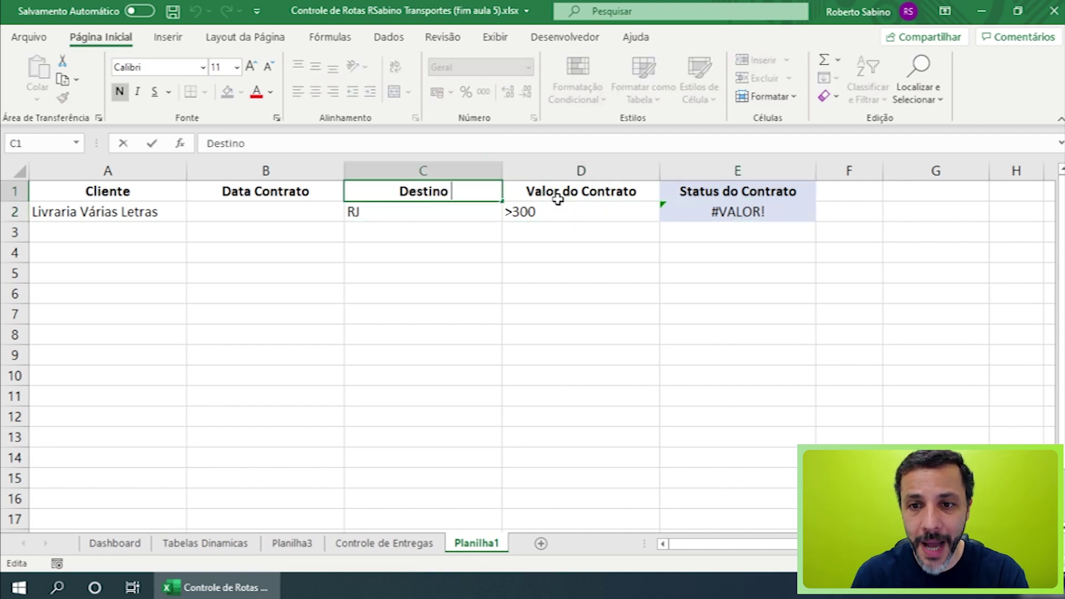
key("BackSpace")
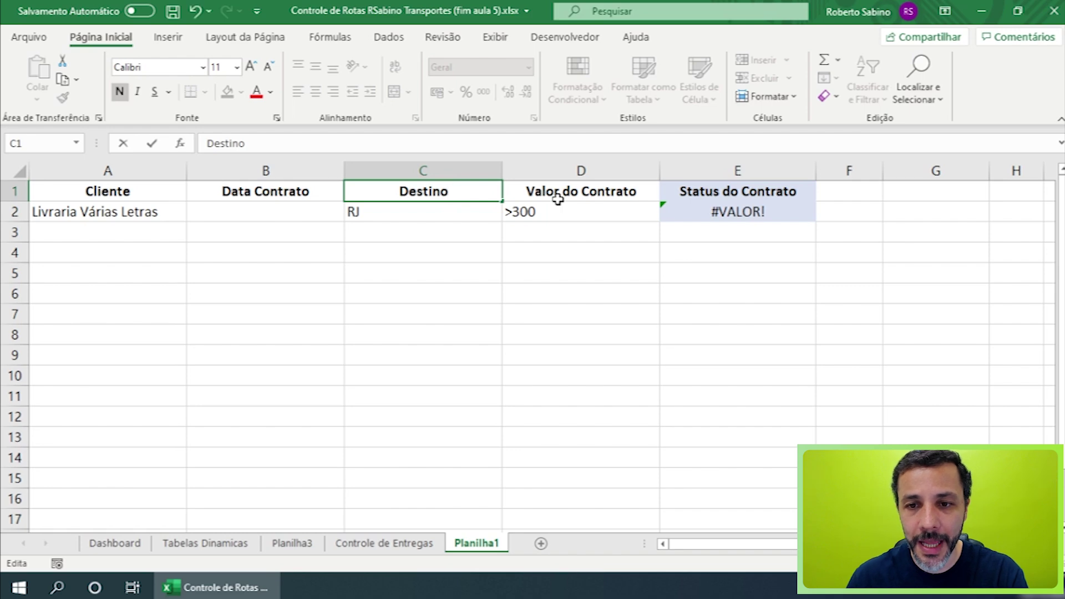
key("Return")
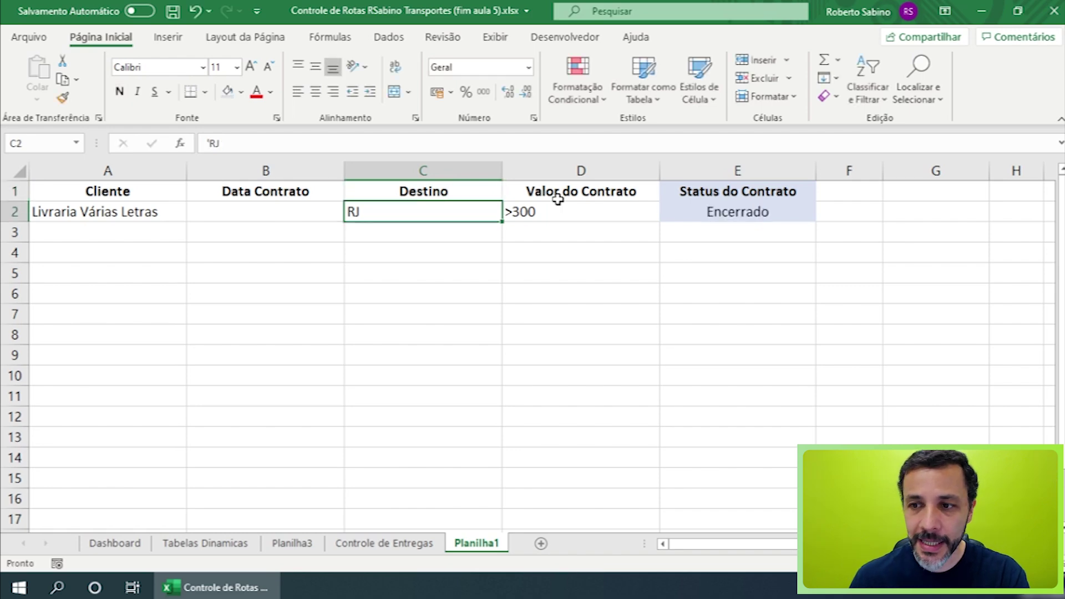
Compare the Destino header in K1 of Controle de Entregas with C1 of Planilha1, and add a trailing space to C1 again
left_click(384, 543)
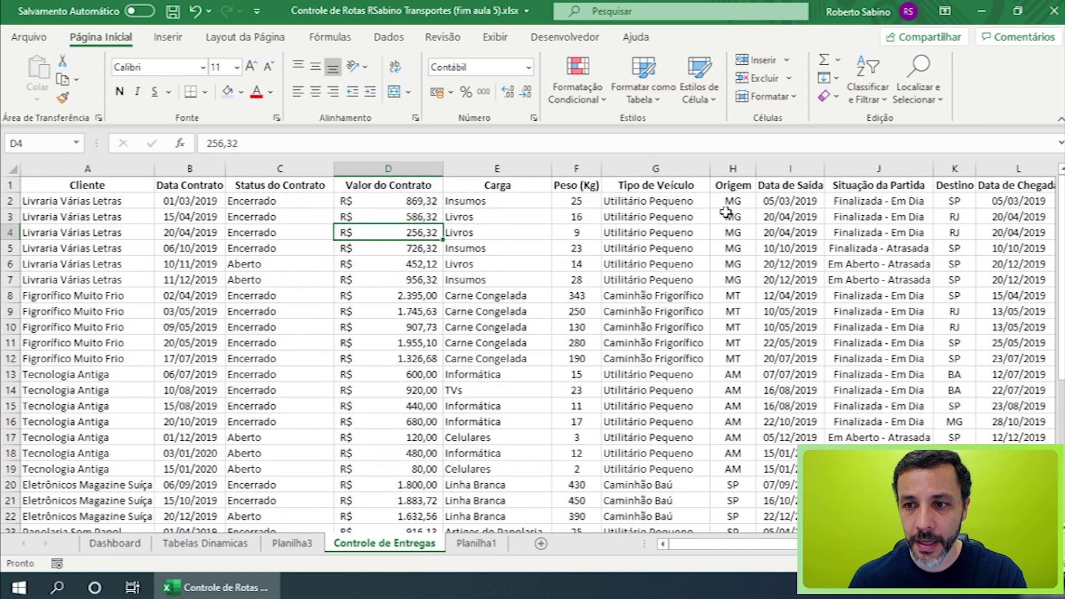
left_click(965, 186)
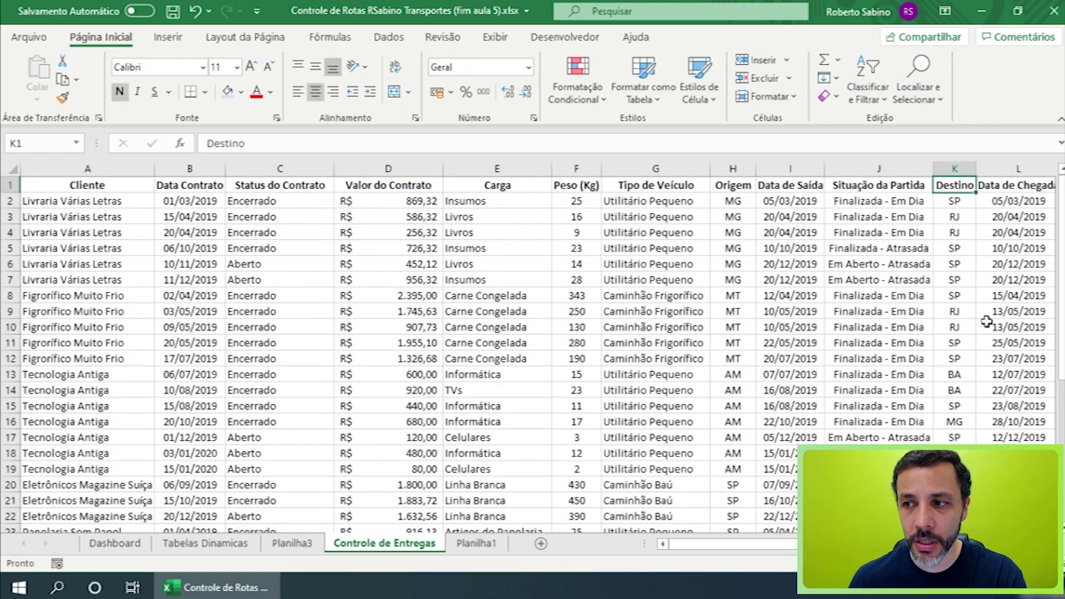
left_click(476, 543)
double_click(466, 195)
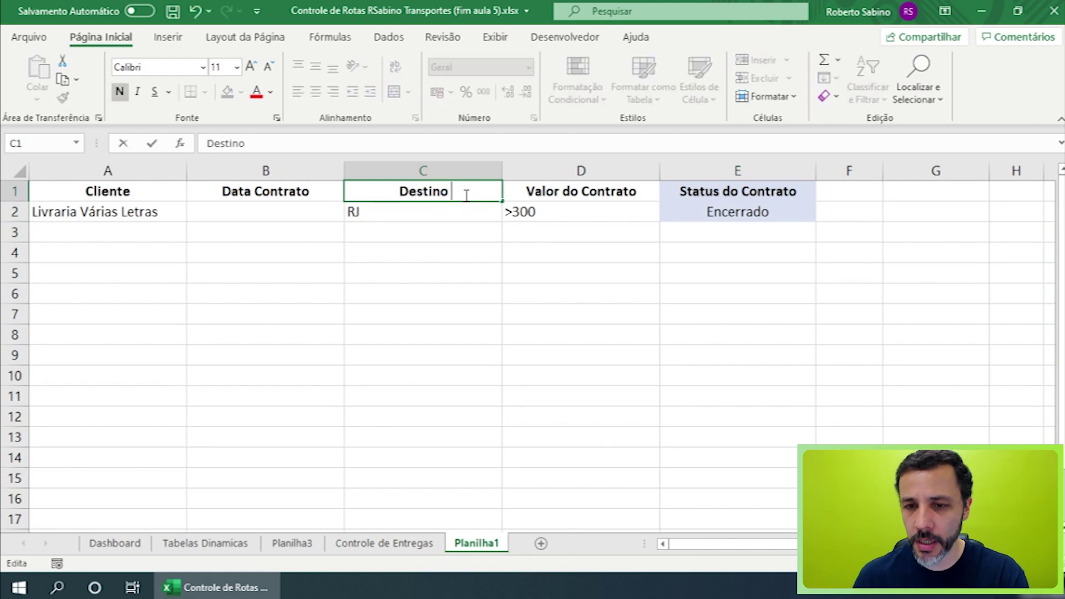
key("Return")
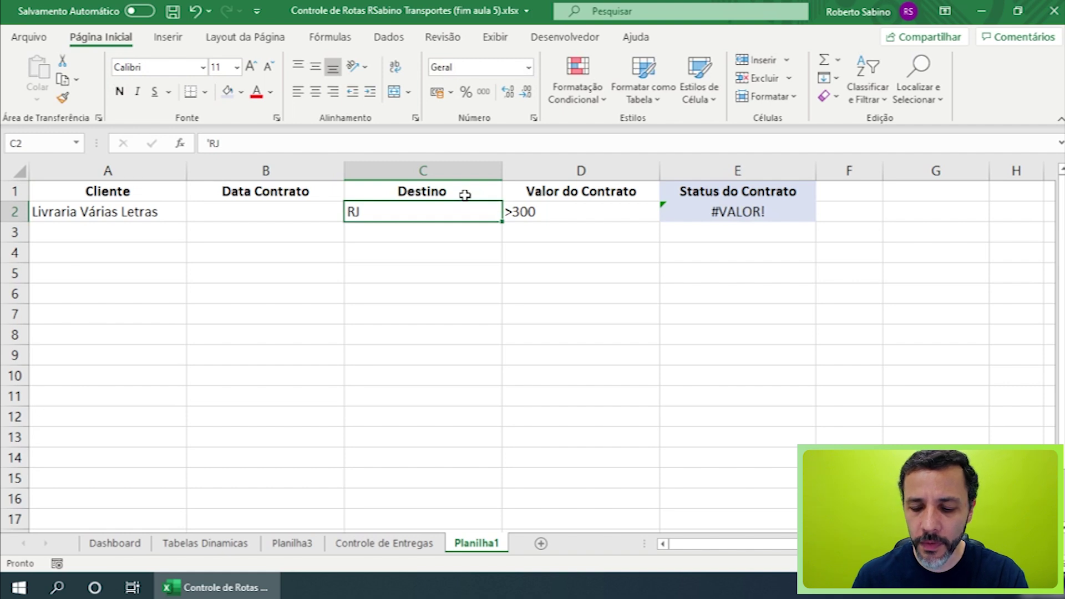
Delete the re-added trailing space so C1 reads exactly Destino
left_click(465, 194)
double_click(466, 195)
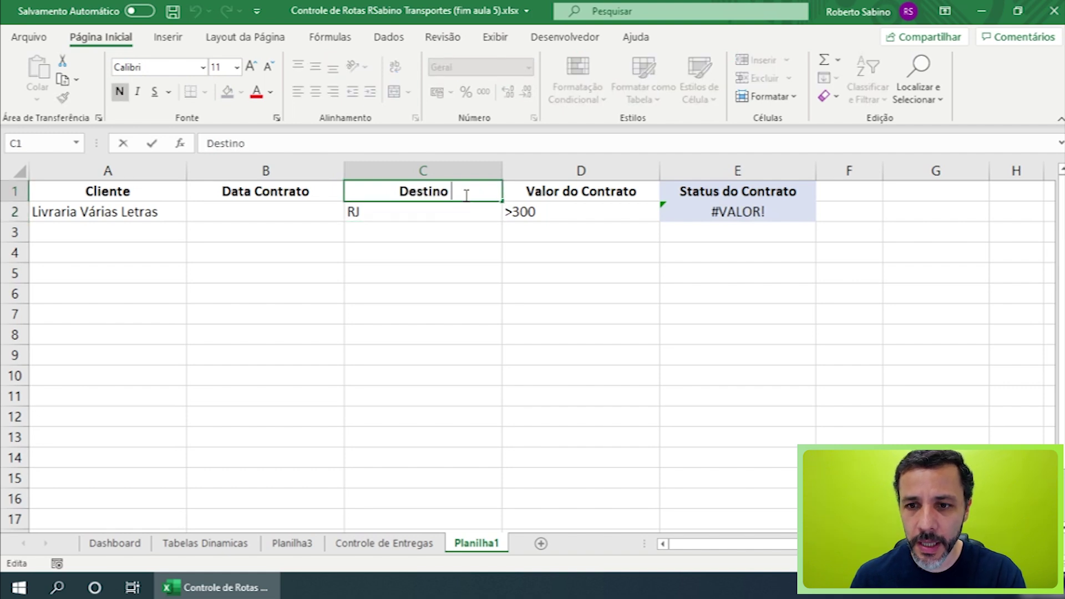
key("Return")
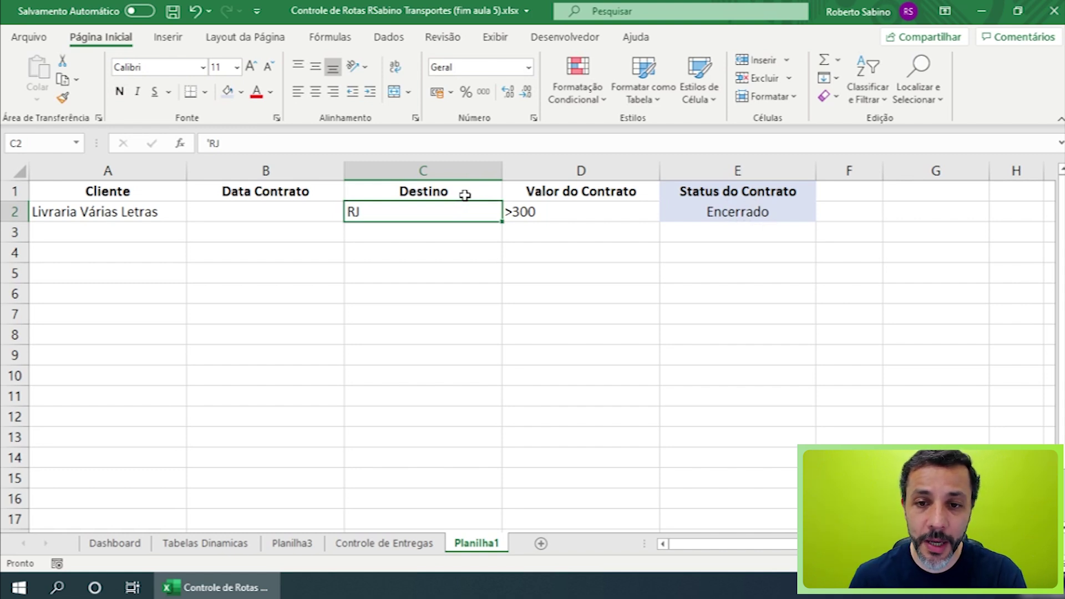
Review the criteria headers Cliente, Data Contrato, Destino and Valor do Contrato in row 1 of Planilha1
key("Up")
key("Left")
key("Left")
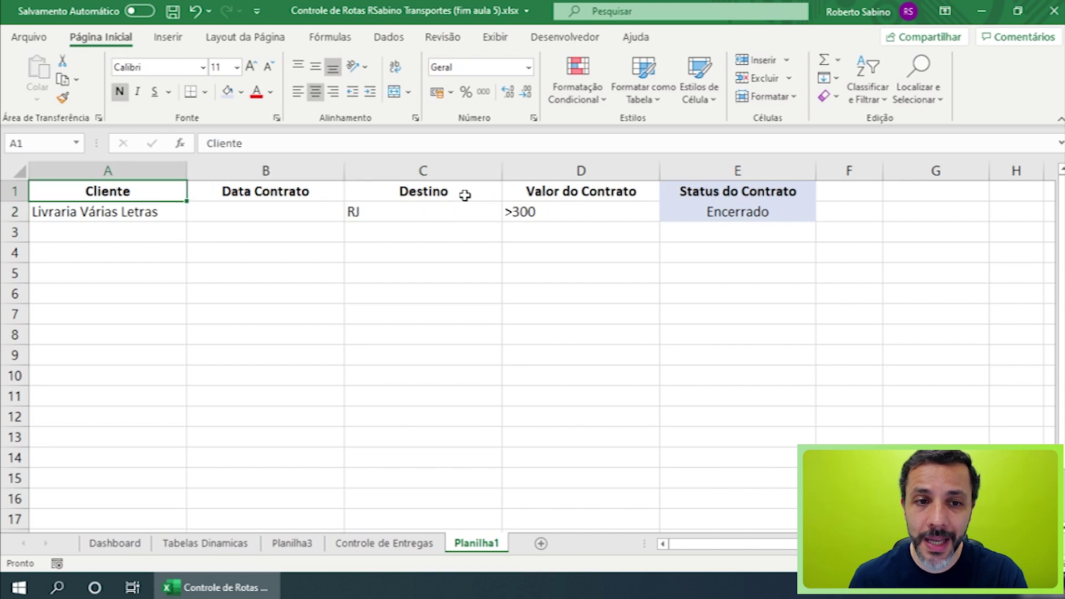
key("Right")
key("Right")
key("Right")
key("Left")
key("Left")
key("Left")
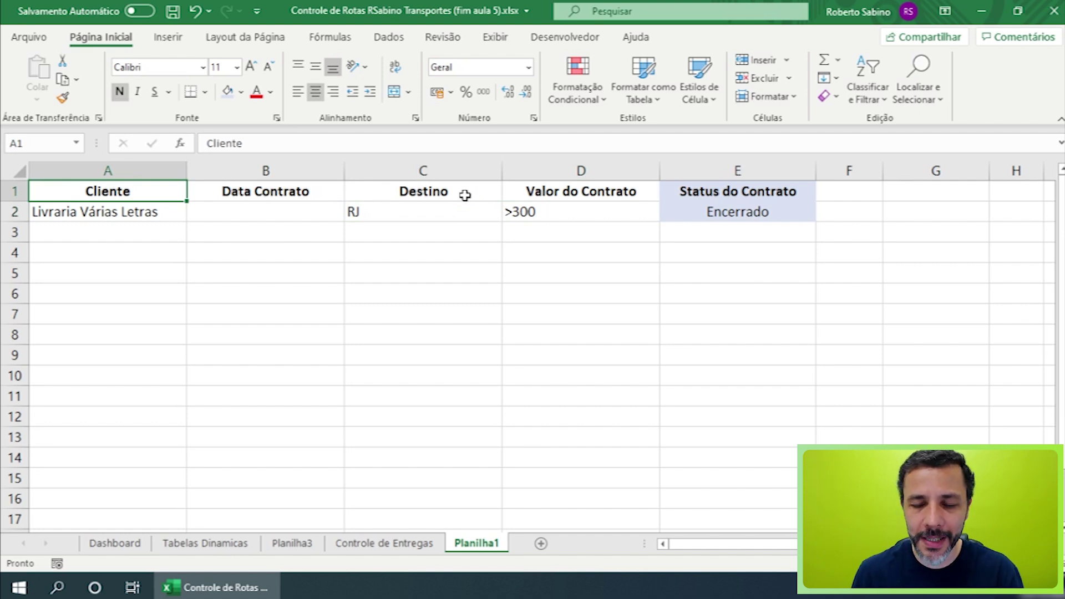
key("Right")
key("Right")
key("Right")
key("Right")
key("Right")
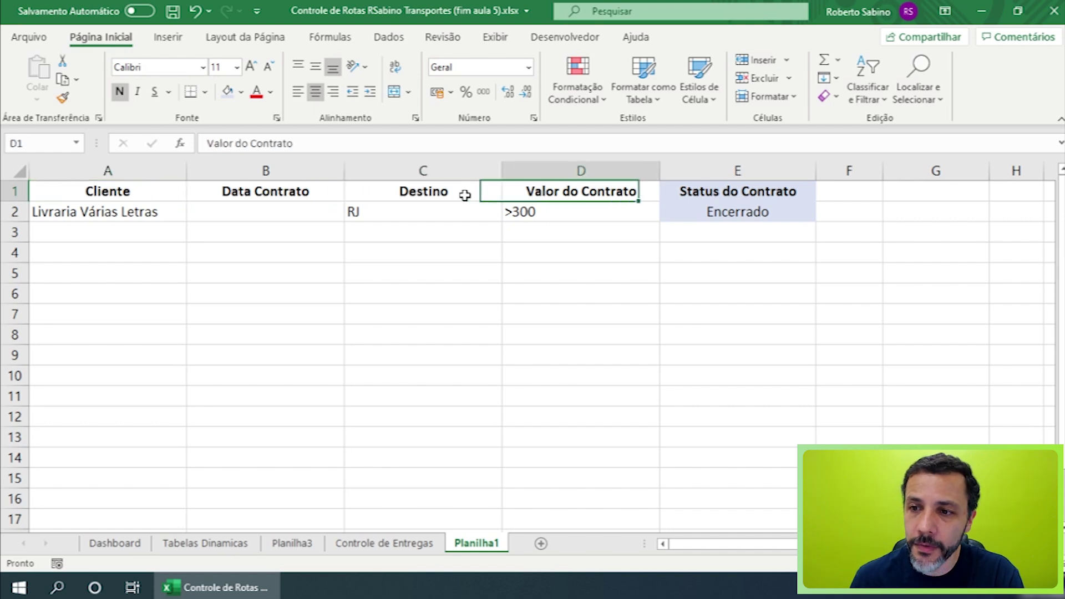
Clear the Status do Contrato result in E2 and begin a new BDEXTRAIR formula there
key("Left")
key("Down")
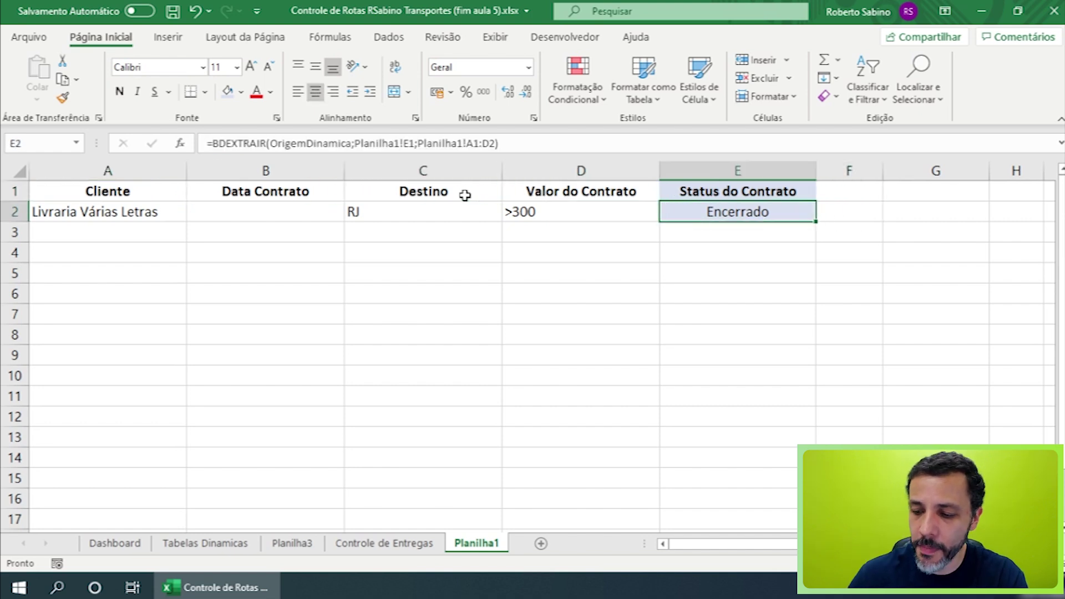
key("Delete")
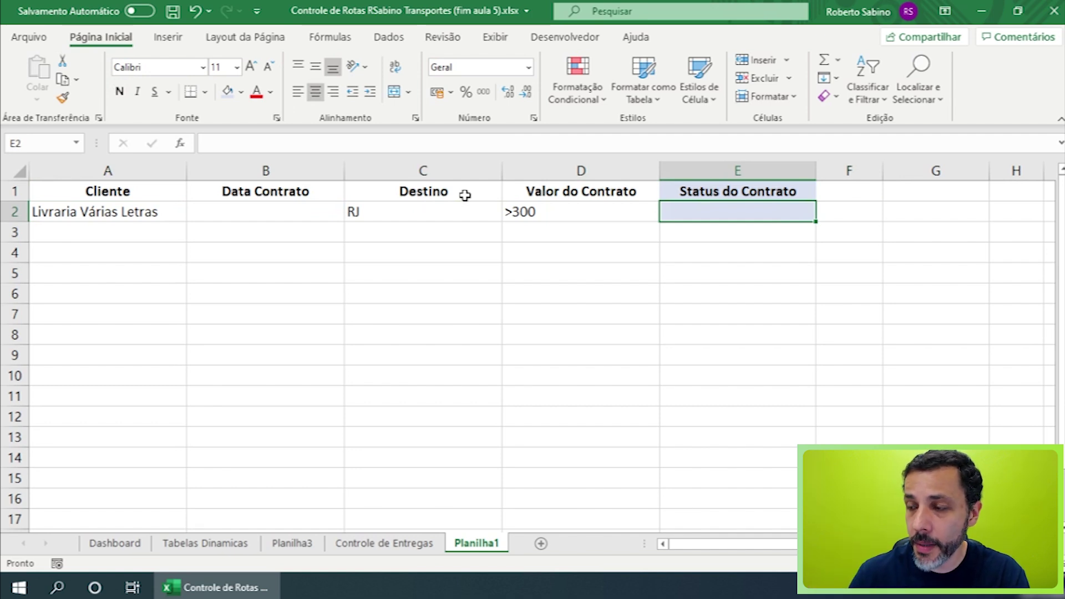
type("=")
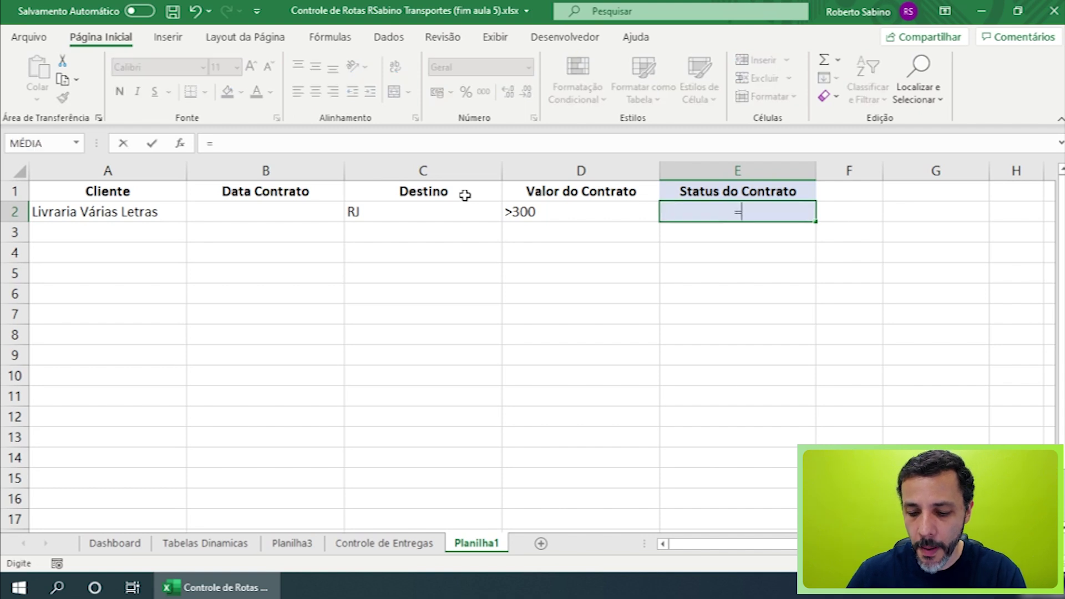
type("bdextrair")
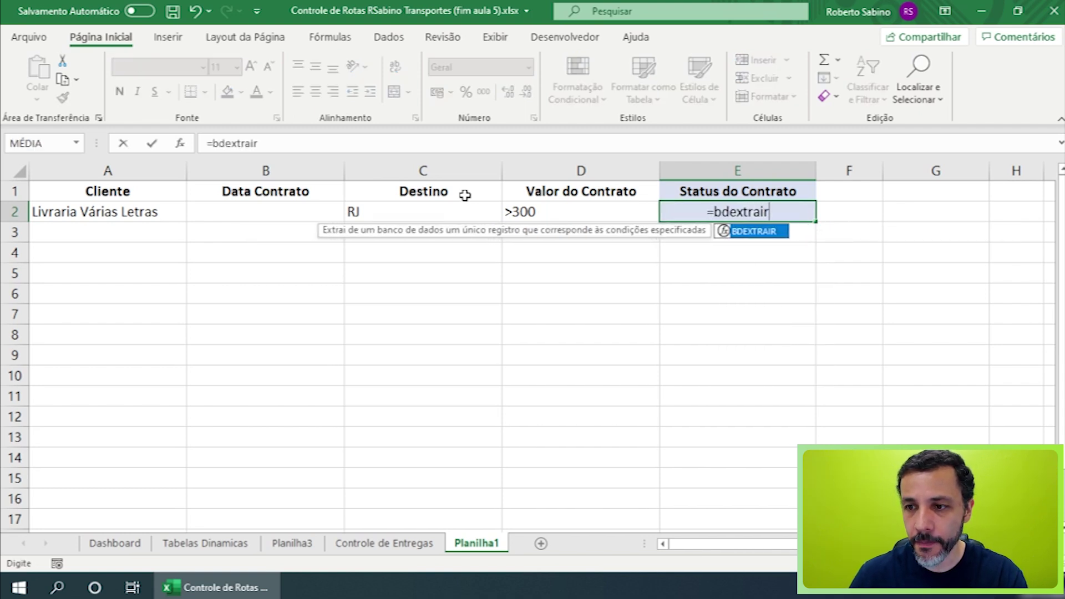
type("(")
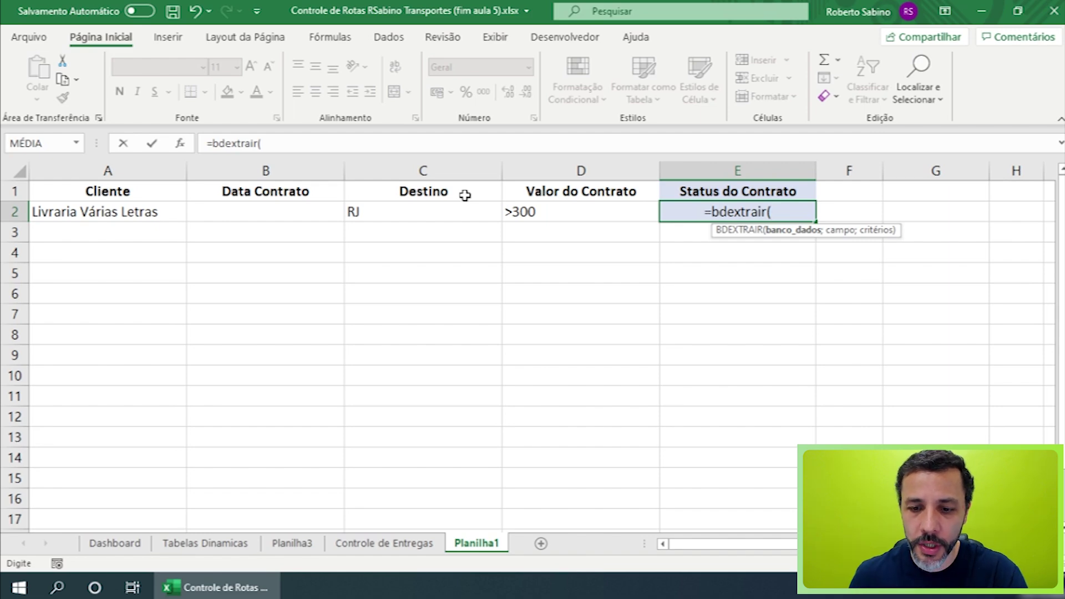
Use the whole delivery table in Controle de Entregas, headers included, as the formula's banco_dados argument
left_click(383, 544)
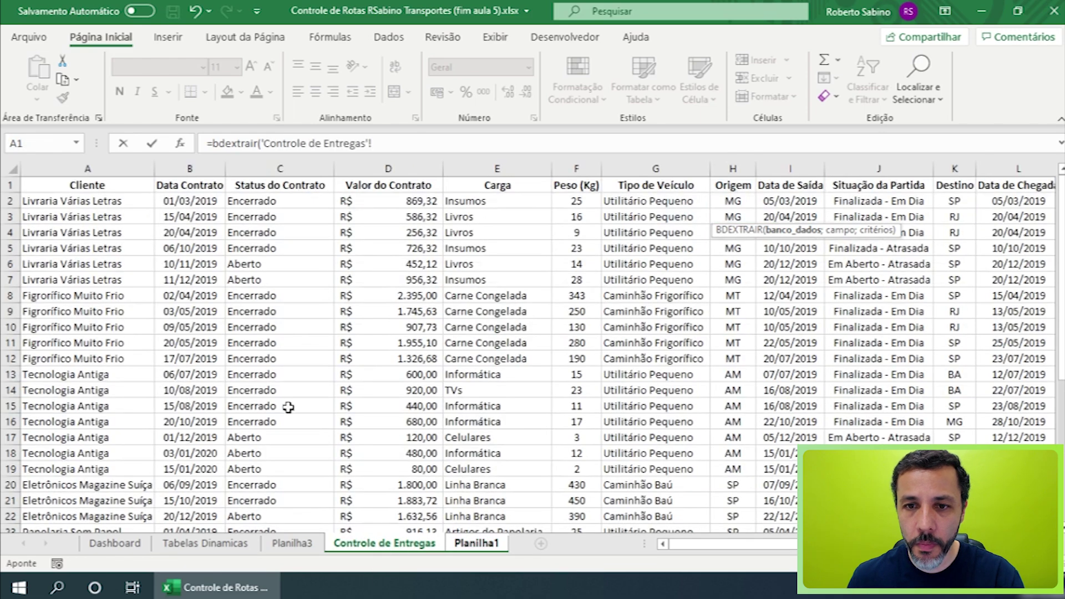
left_click(100, 185)
key("ctrl+shift+Down")
key("ctrl+shift+Right")
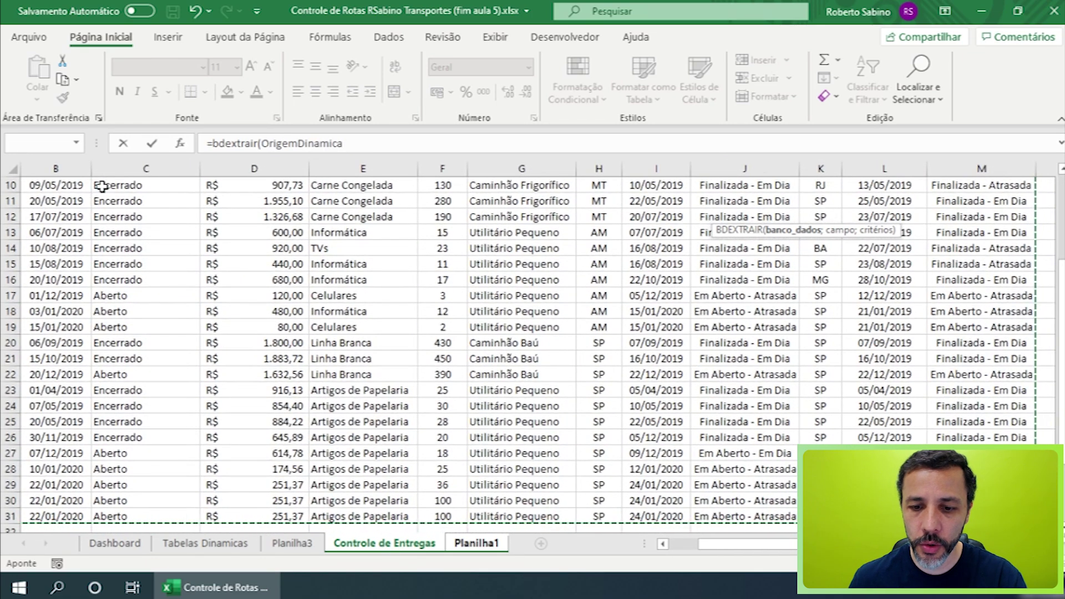
type(";")
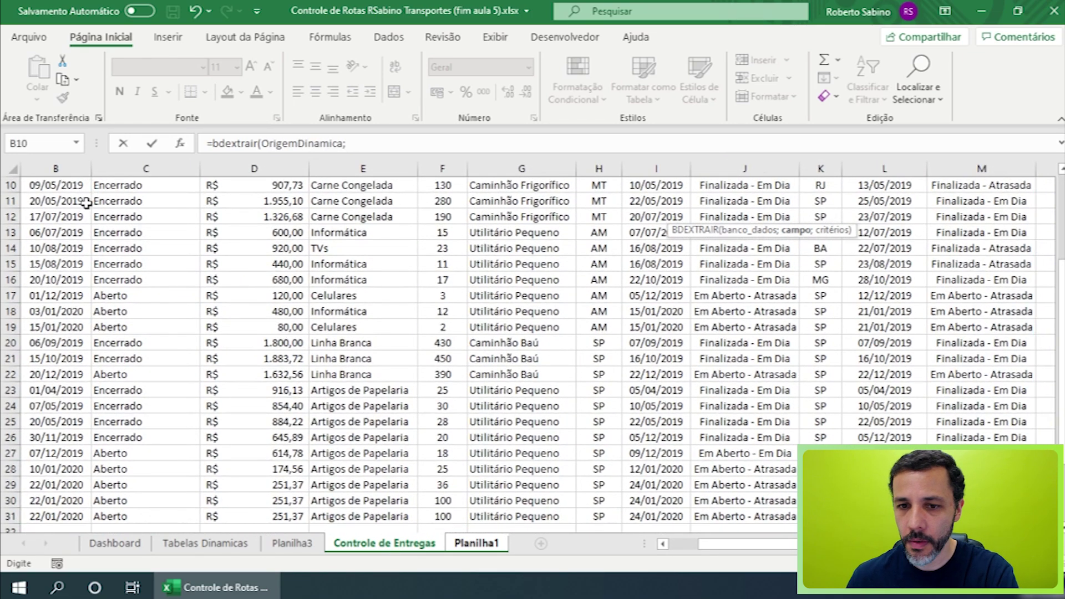
Remove the automatic Planilha1 prefix from the formula and reference the Status do Contrato header in E1 as the campo argument
left_click(490, 544)
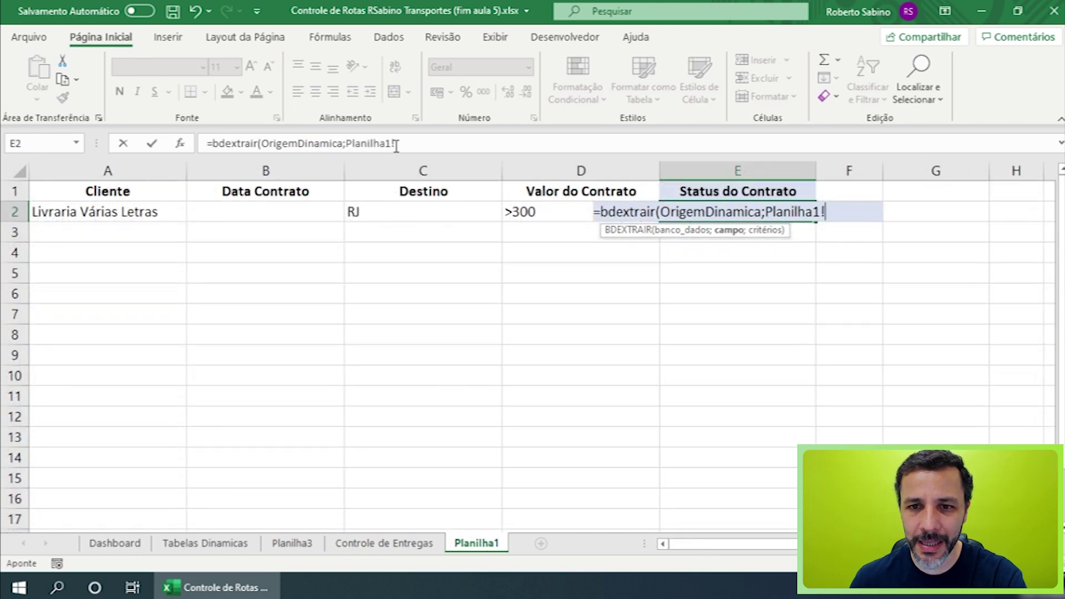
left_click(413, 145)
key("BackSpace")
key("BackSpace")
key("BackSpace")
key("BackSpace")
key("BackSpace")
key("BackSpace")
key("BackSpace")
key("BackSpace")
key("BackSpace")
key("BackSpace")
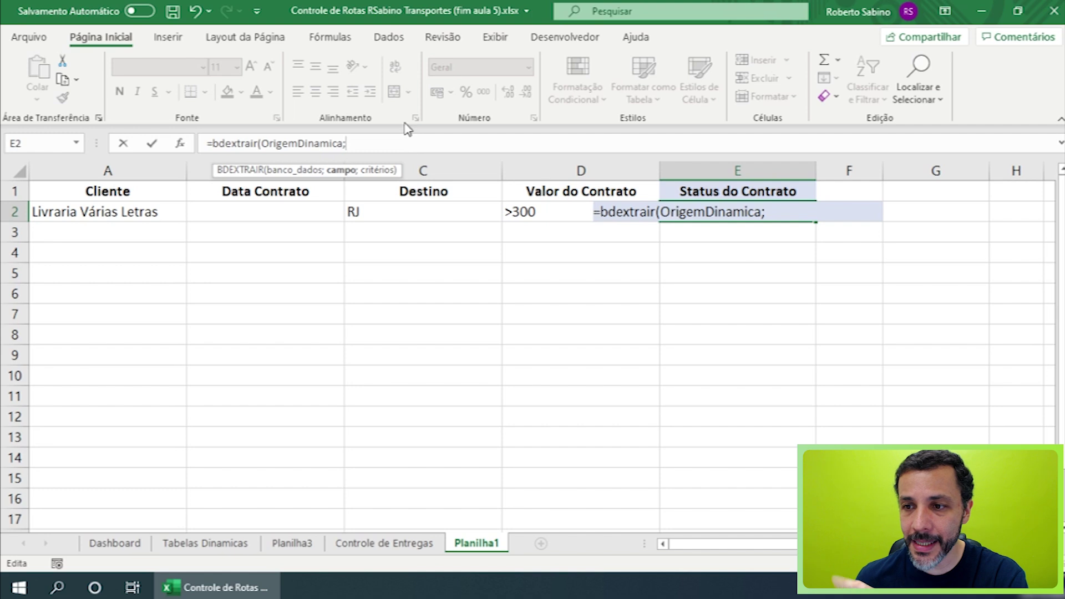
left_click(738, 190)
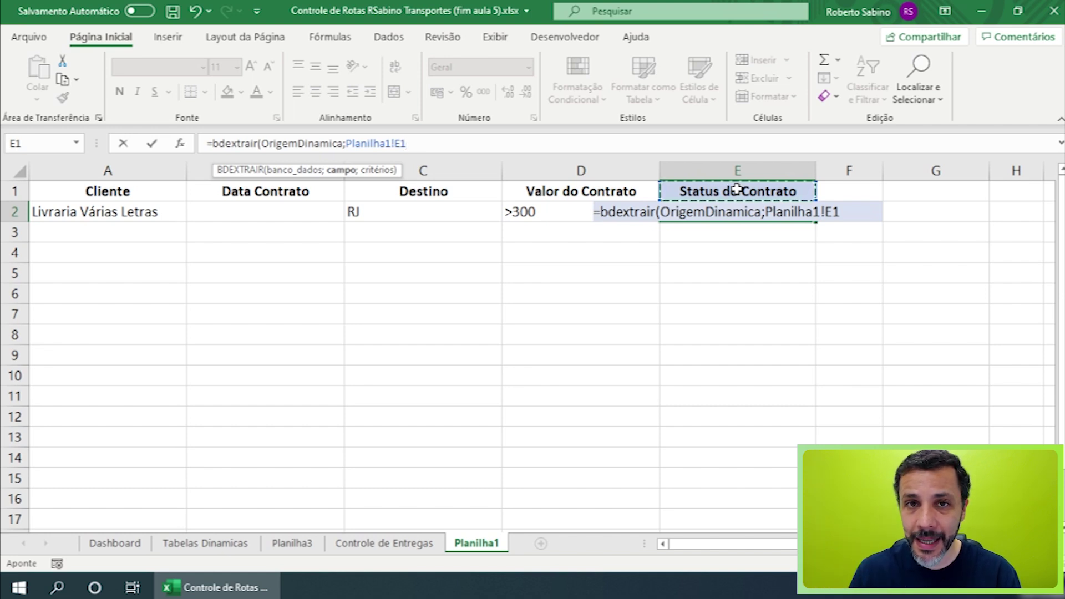
Point the campo argument at the Status do Contrato header in C1 of Controle de Entregas instead
left_click(391, 546)
scroll(770, 277, "up", 3)
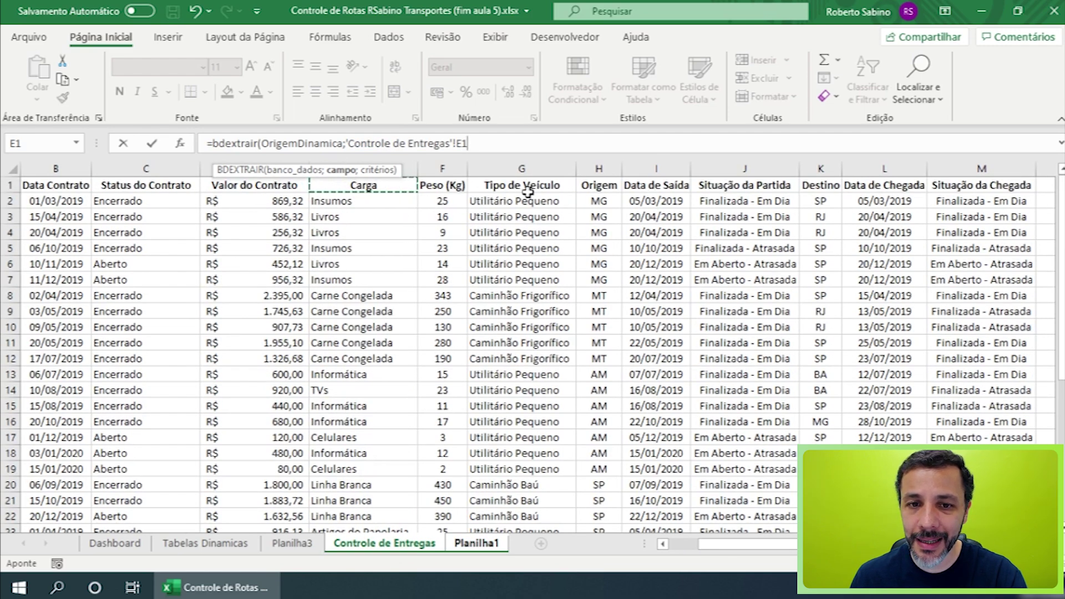
left_click(169, 186)
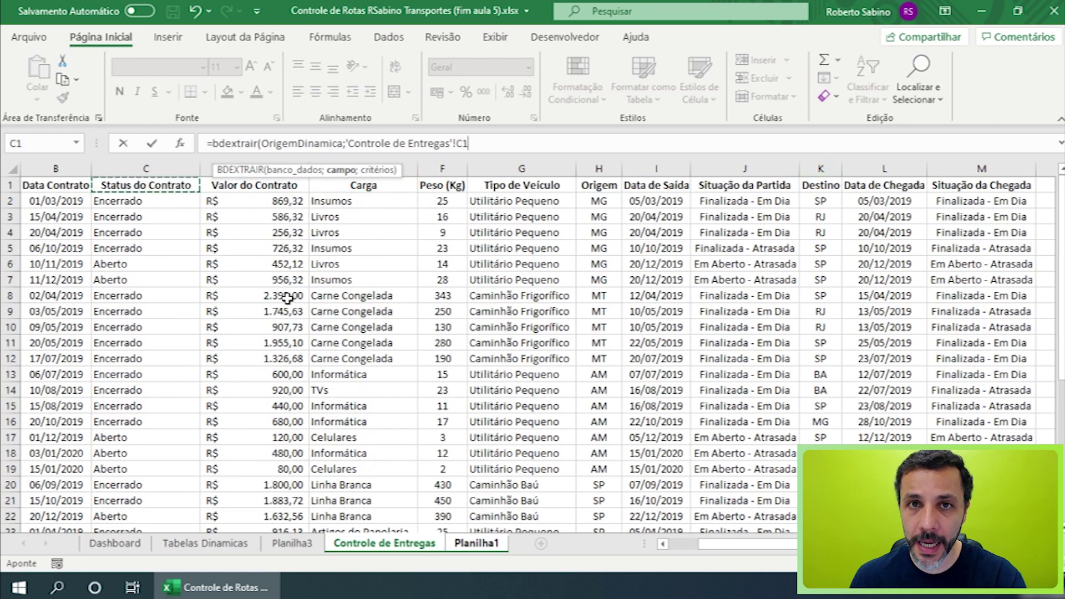
Replace the formula's campo argument with a reference to the Status do Contrato header in E1 of Planilha1
left_click(465, 543)
left_click(426, 143)
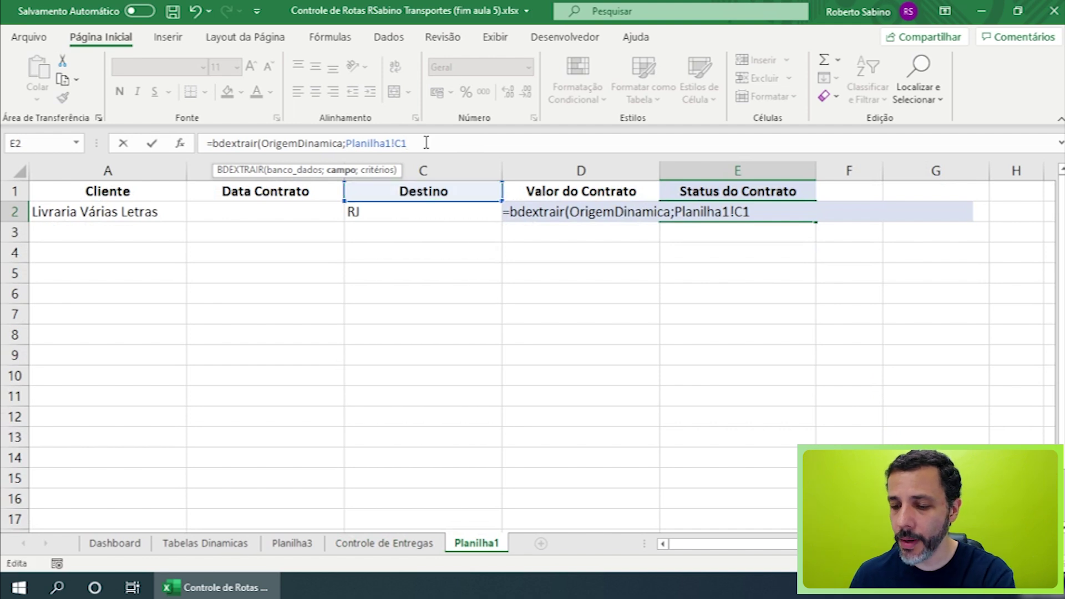
key("BackSpace")
key("BackSpace")
key("BackSpace")
key("BackSpace")
key("BackSpace")
key("BackSpace")
key("BackSpace")
key("BackSpace")
key("BackSpace")
key("BackSpace")
key("BackSpace")
key("BackSpace")
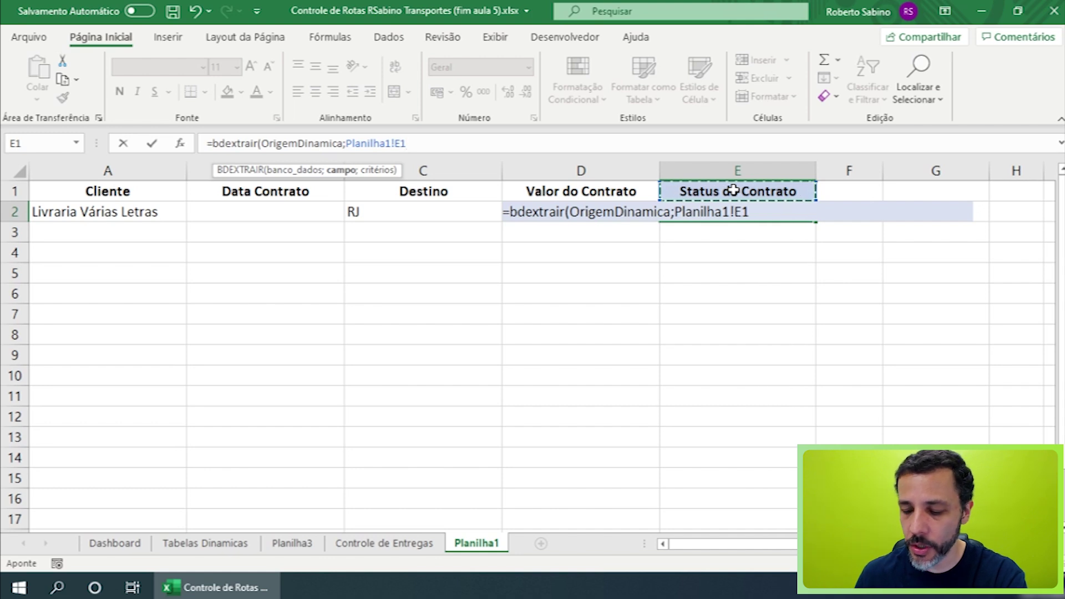
Use A1:D2 of Planilha1 as the critérios argument and complete the BDEXTRAIR formula in E2
type(";")
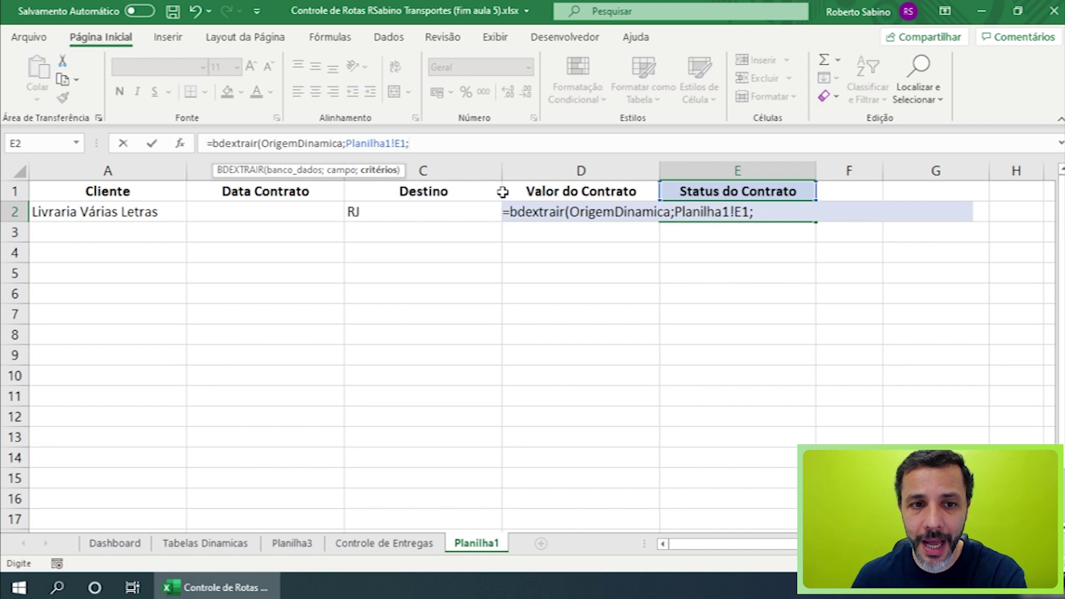
left_click_drag(88, 190, 507, 210)
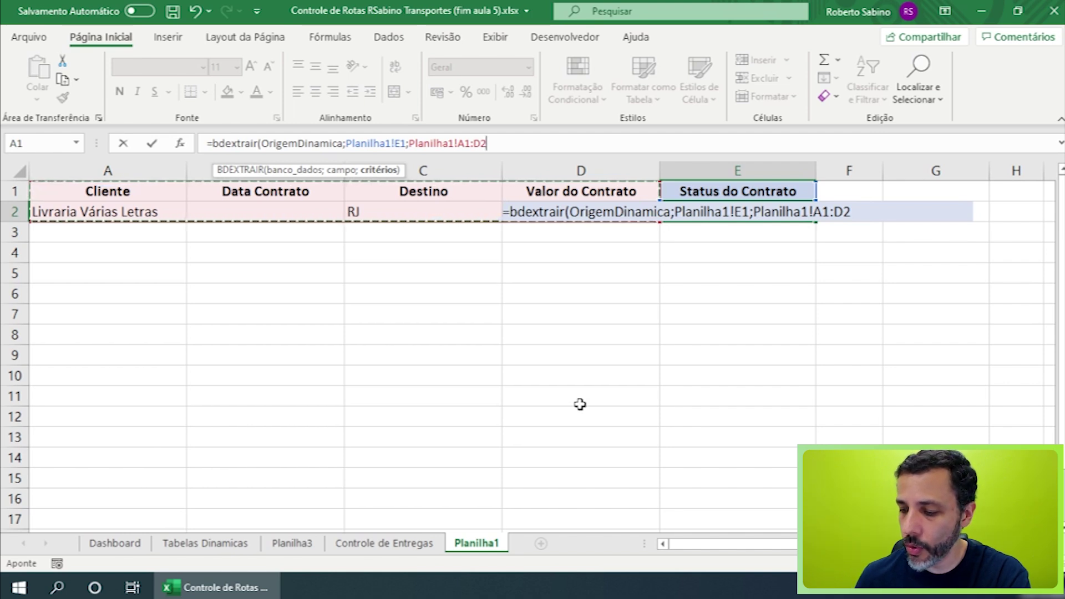
key("Return")
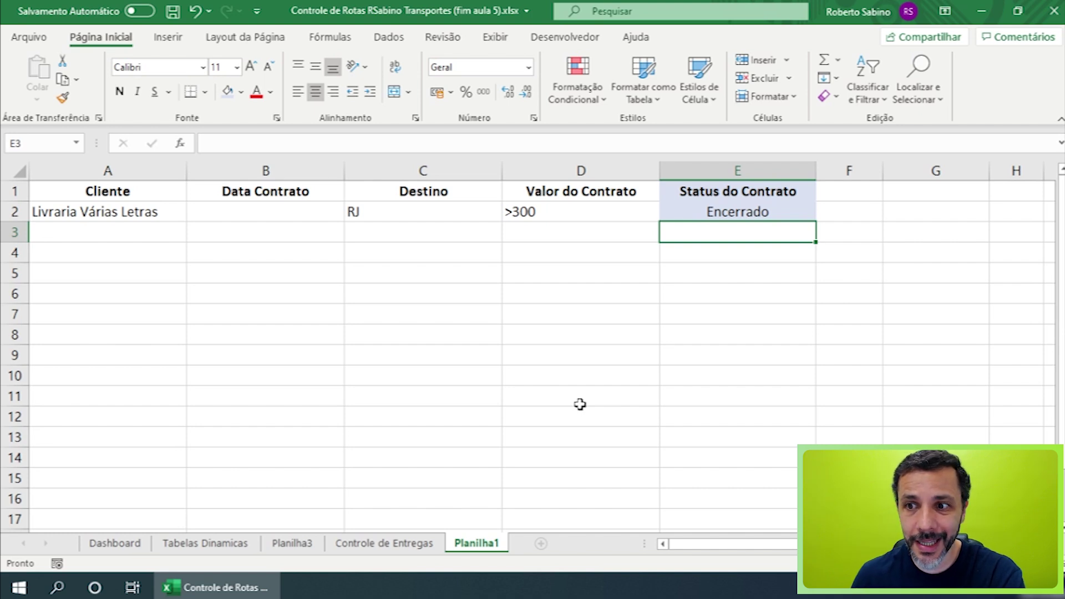
Start a data validation rule on the Status do Contrato header in E1 that allows a Lista
key("Up")
key("Up")
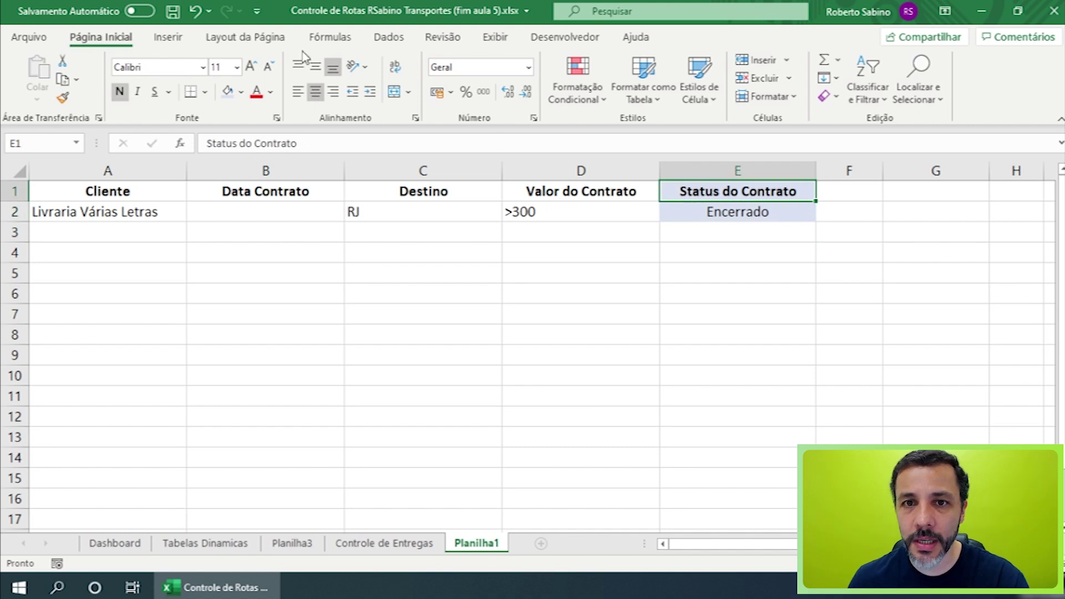
left_click(383, 38)
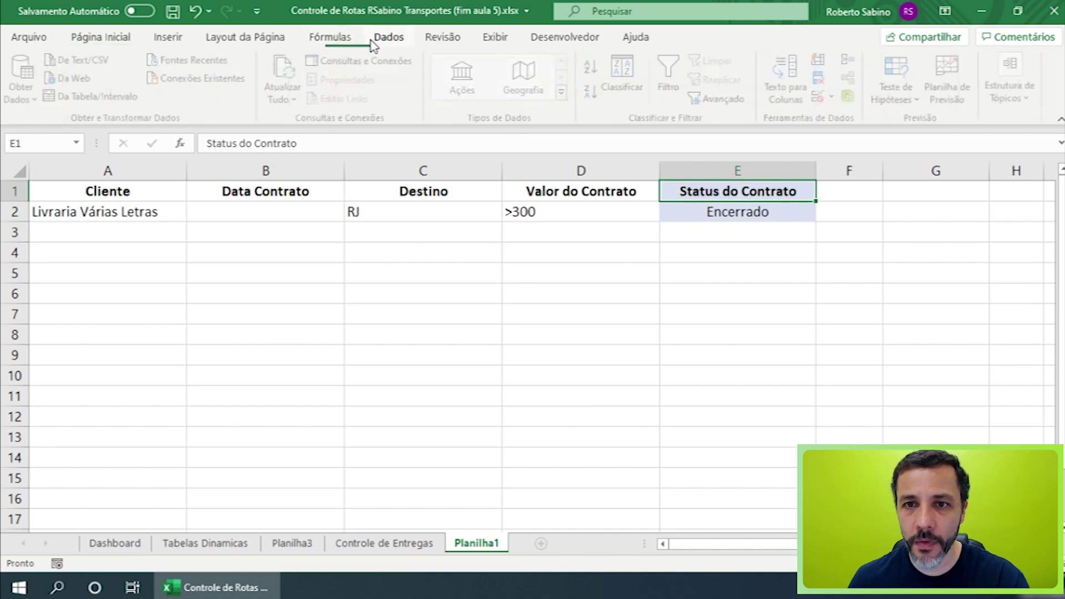
left_click(836, 98)
left_click(865, 116)
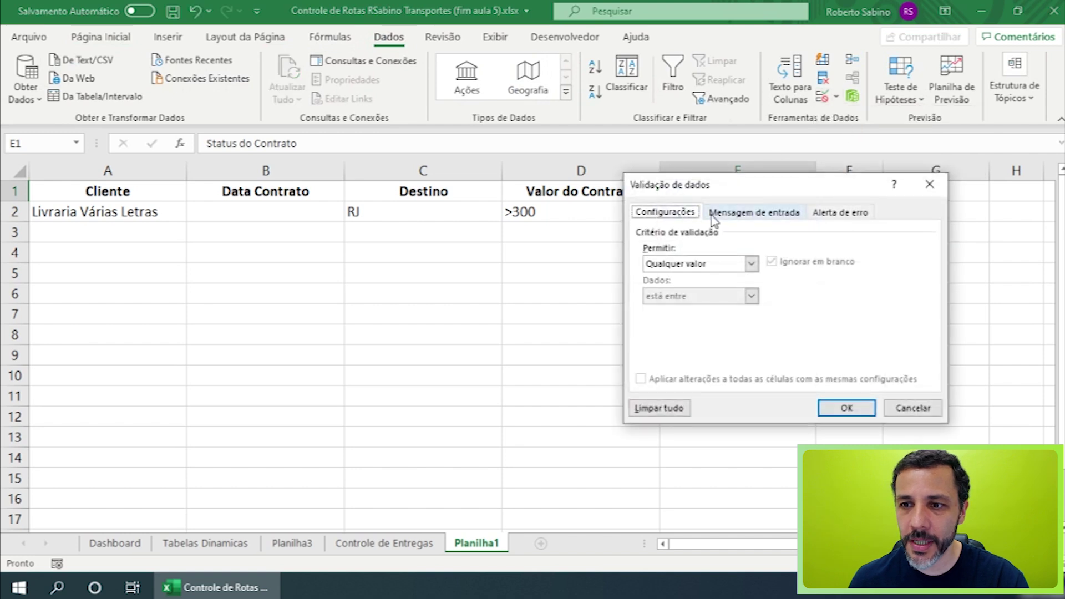
left_click(718, 265)
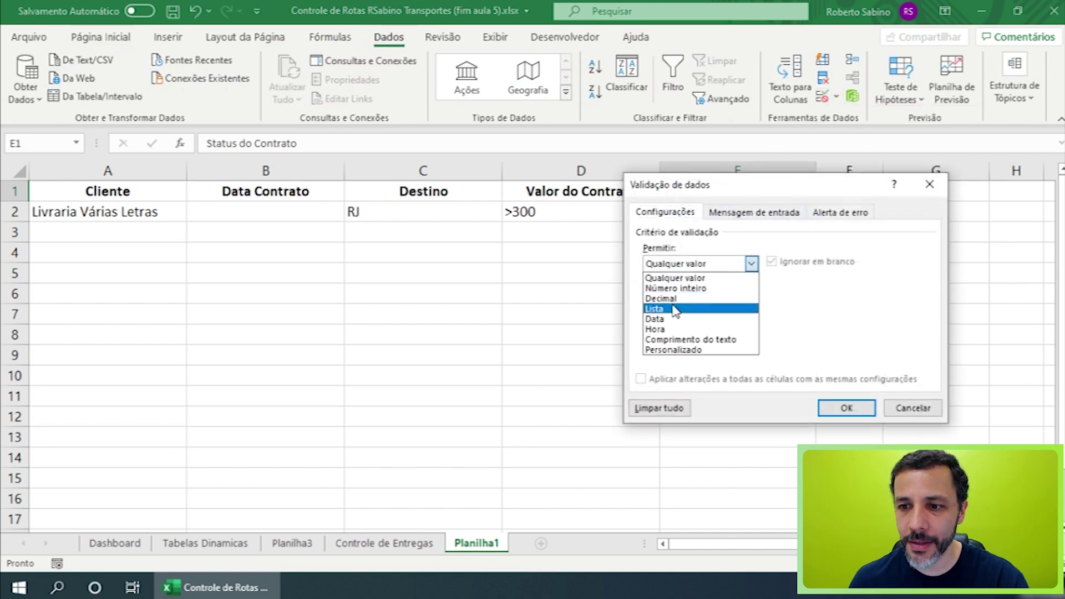
left_click(674, 307)
Set the validation list's source to the headers $A$1:$M$1 in Controle de Entregas and apply the rule
left_click(678, 328)
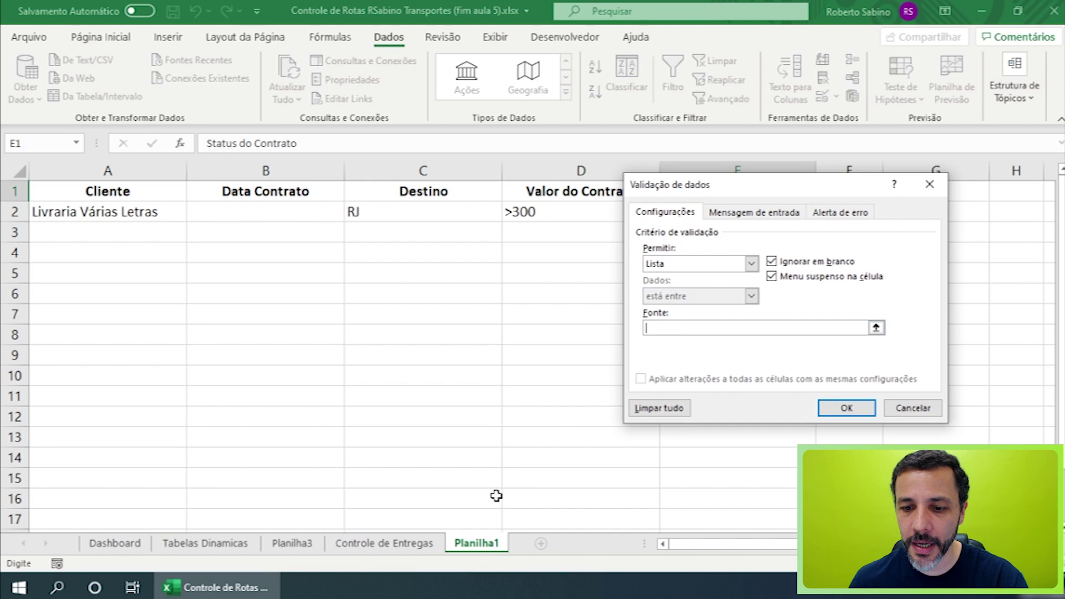
left_click(364, 548)
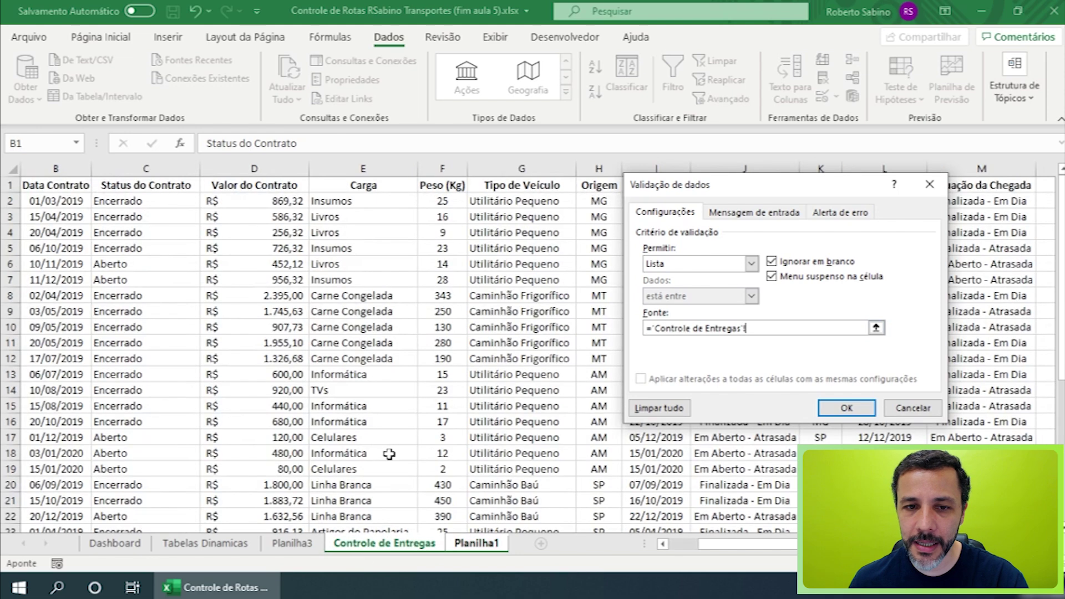
left_click(54, 182)
key("Left")
key("ctrl+shift+Right")
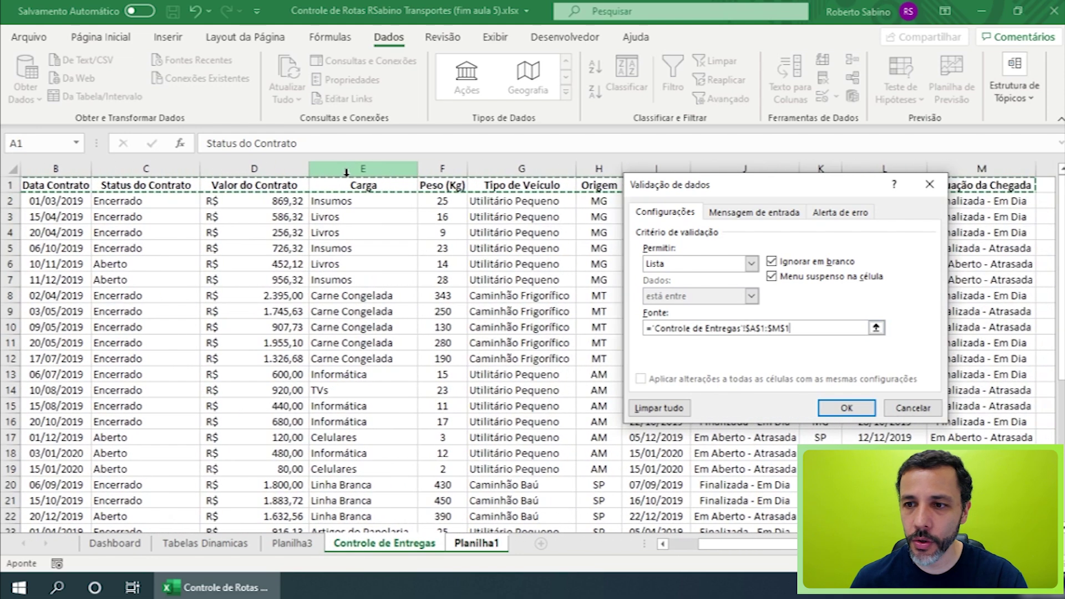
left_click(857, 413)
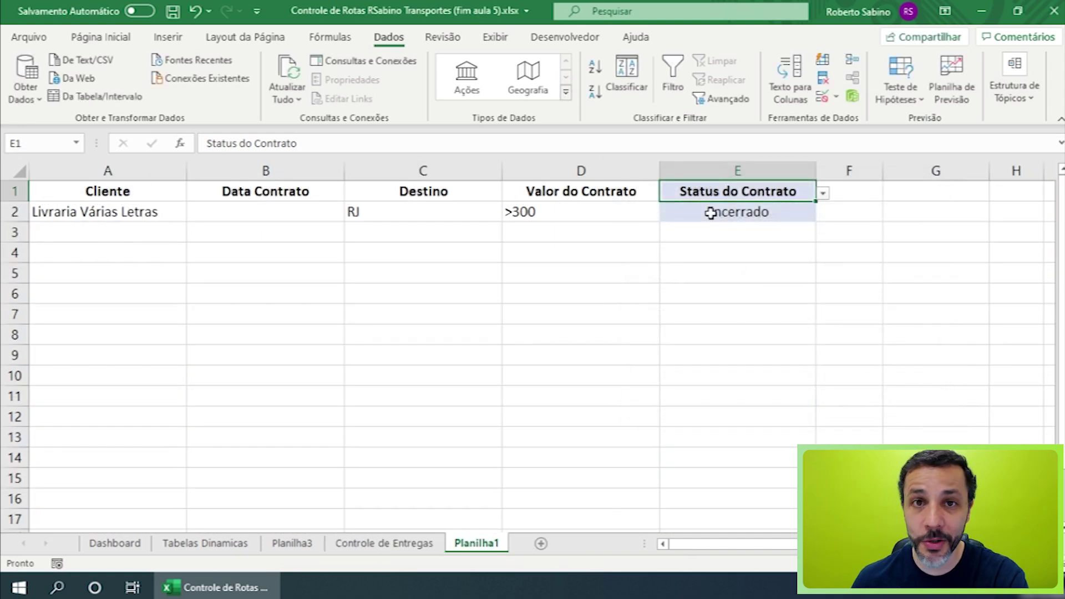
Test the E1 header list by choosing Carga, Data de Saída, Destino and Data de Saída again
left_click(824, 194)
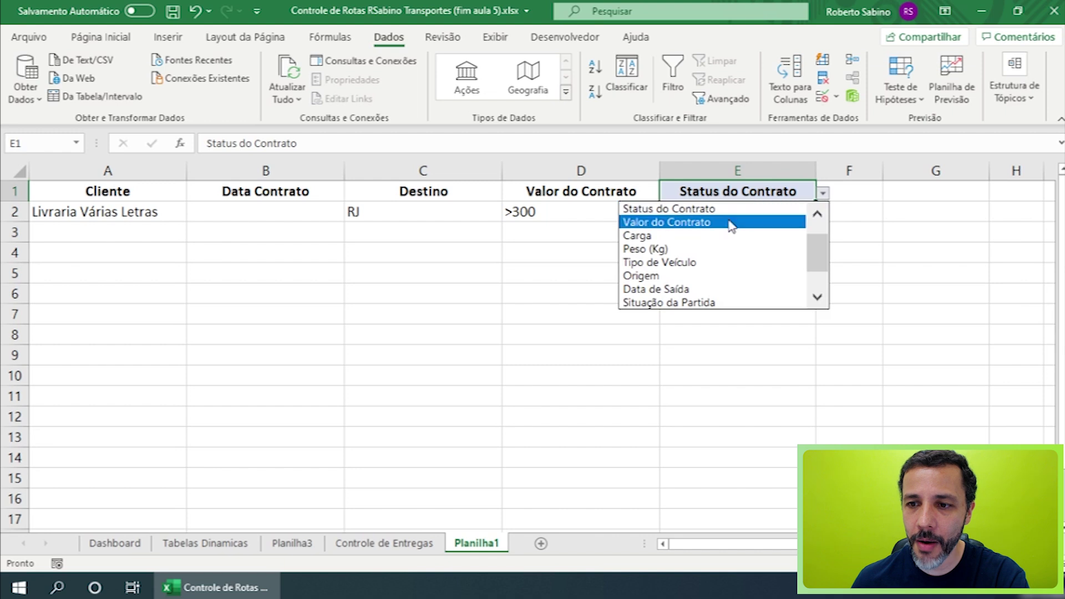
left_click(698, 235)
left_click(823, 192)
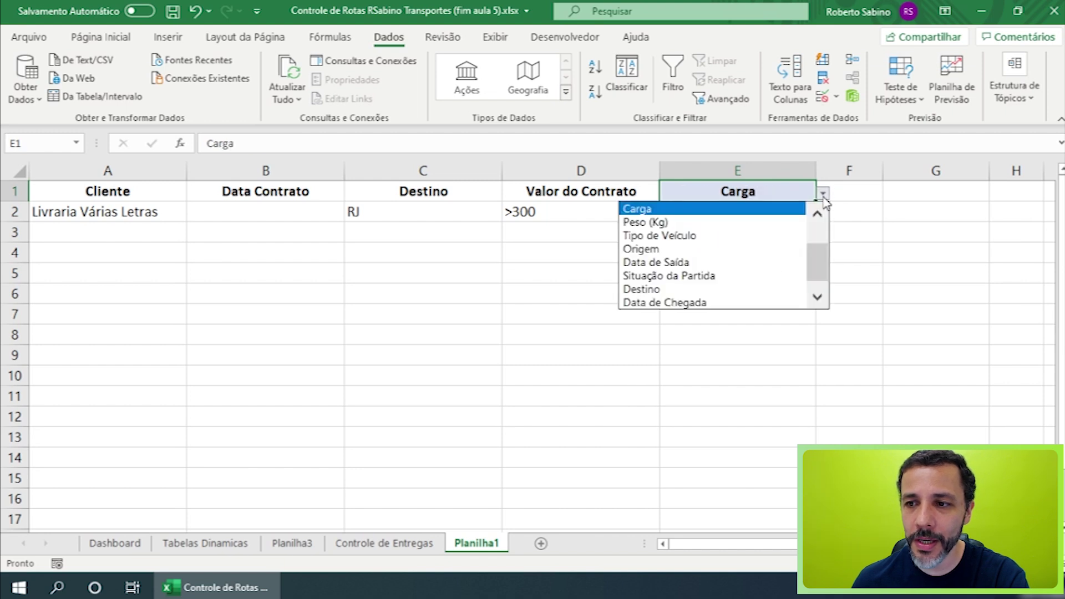
left_click(705, 262)
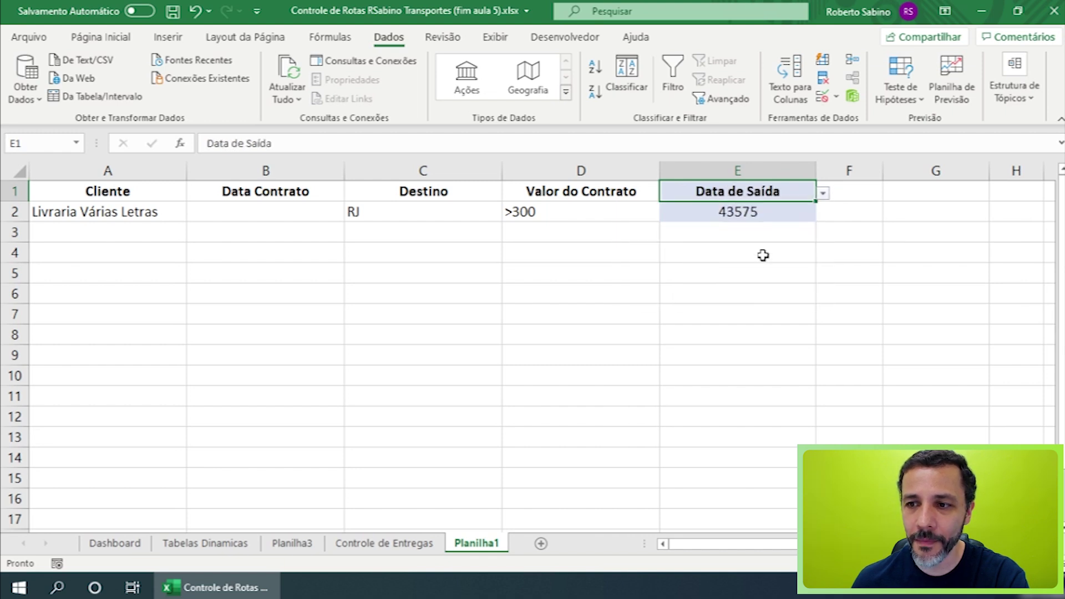
left_click(824, 193)
left_click(712, 275)
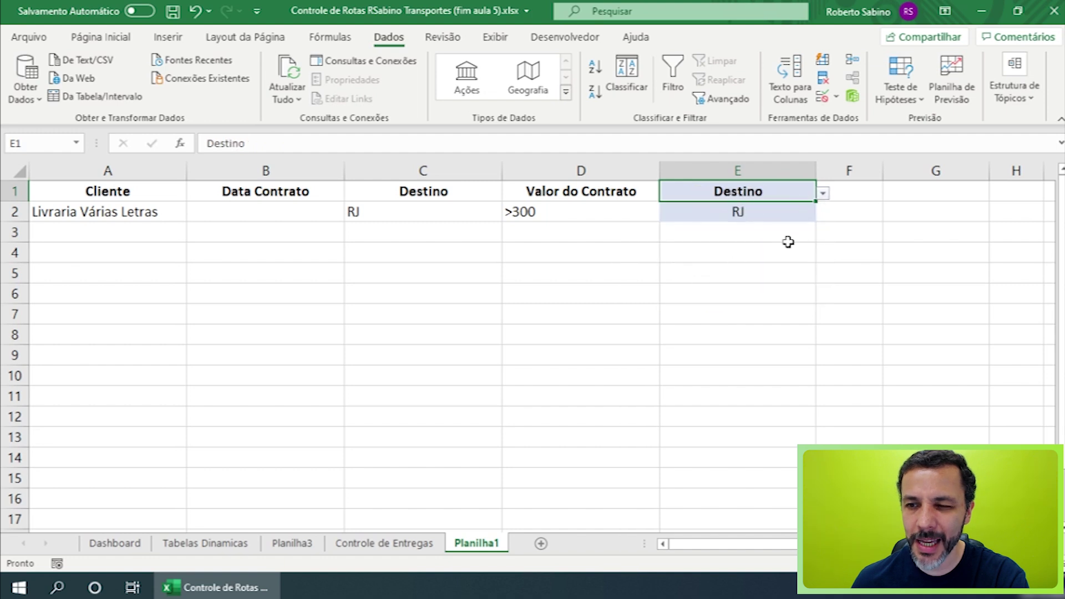
left_click(824, 193)
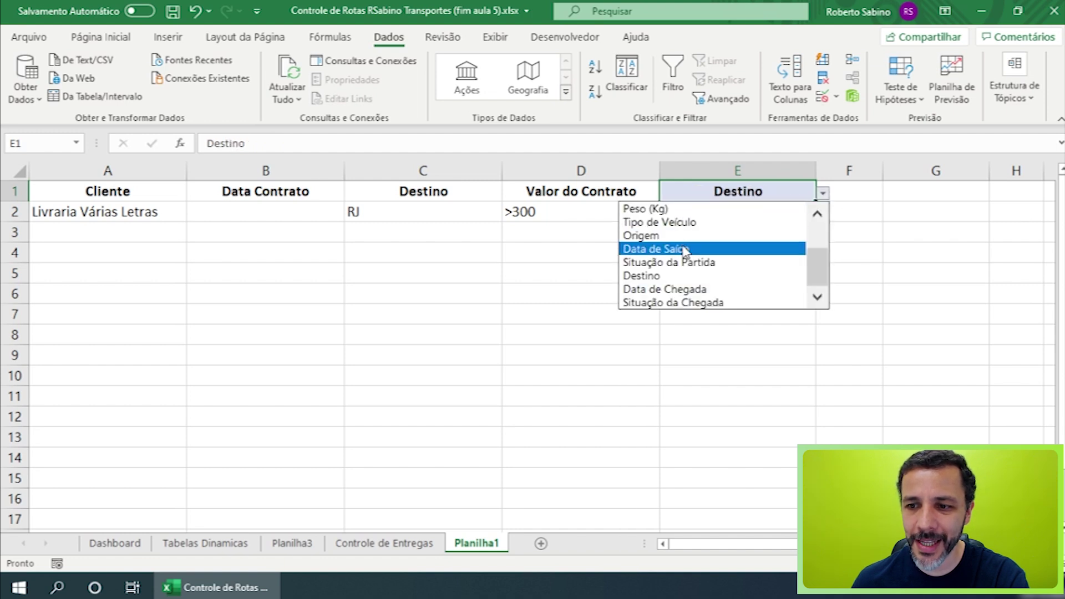
left_click(704, 247)
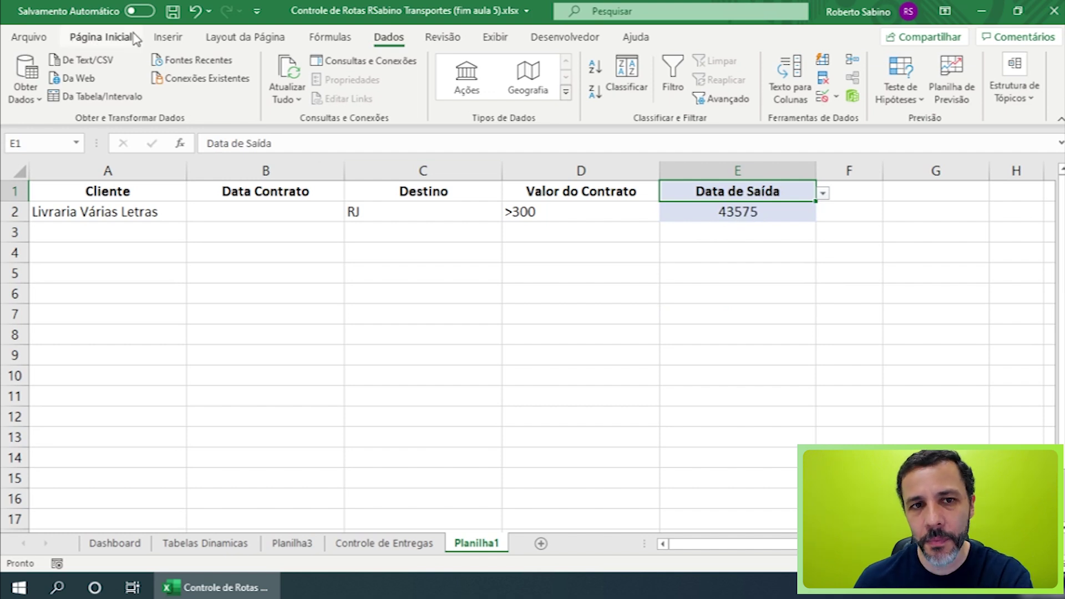
Try further fields in the E1 header list, choosing Destino, Data de Chegada and Cliente in turn
left_click(100, 37)
left_click(824, 192)
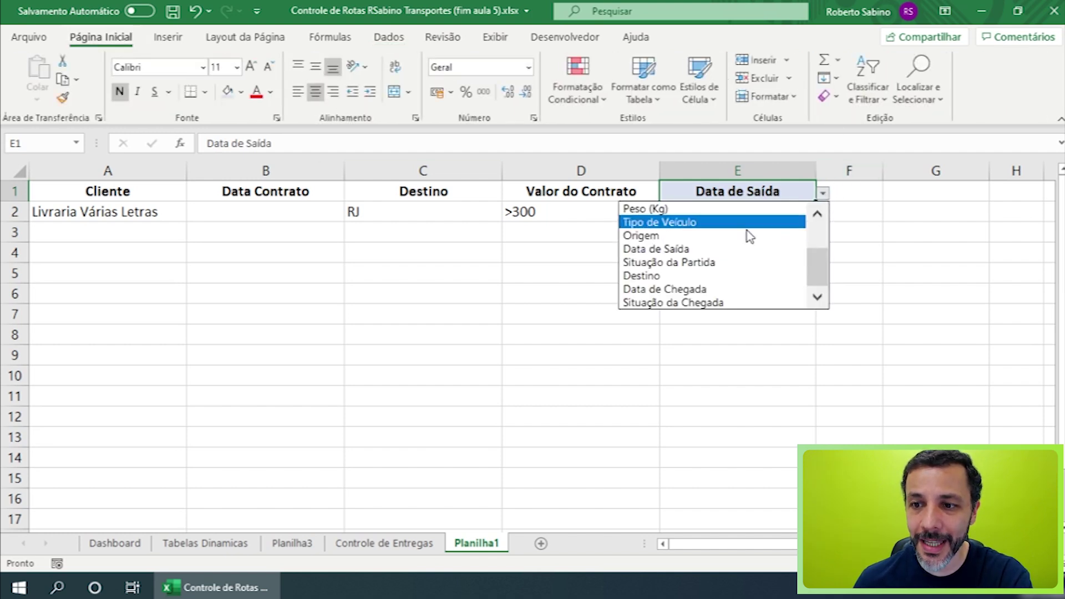
left_click(675, 277)
left_click(823, 194)
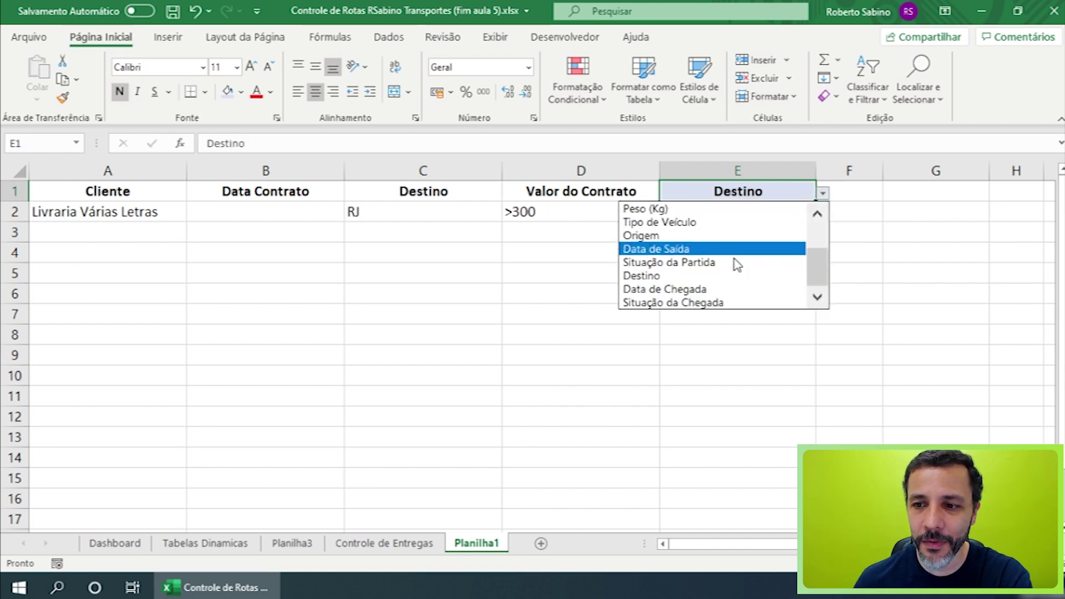
left_click(682, 290)
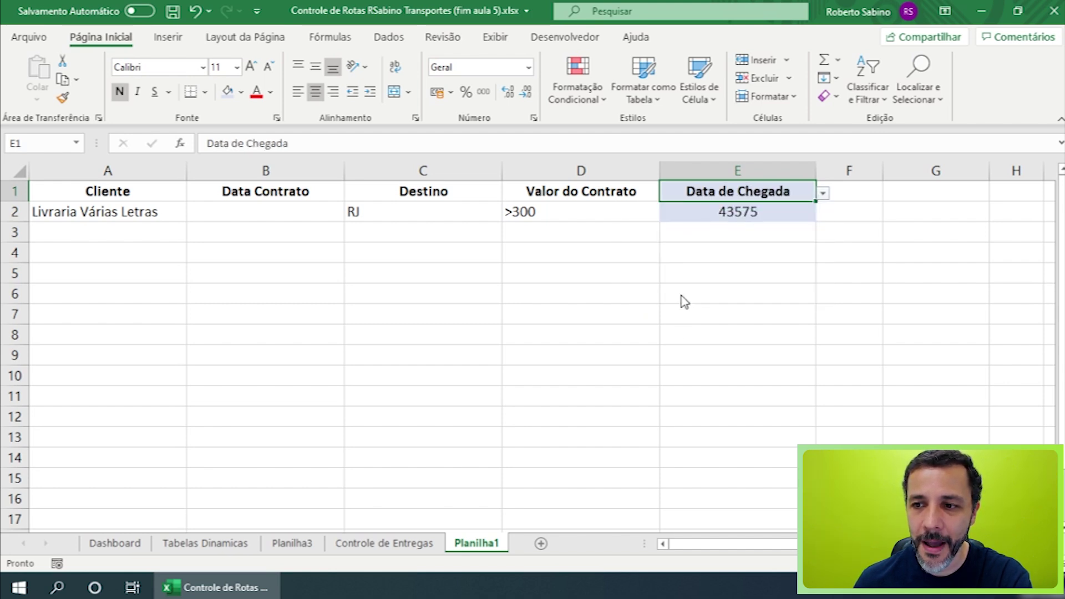
left_click(824, 194)
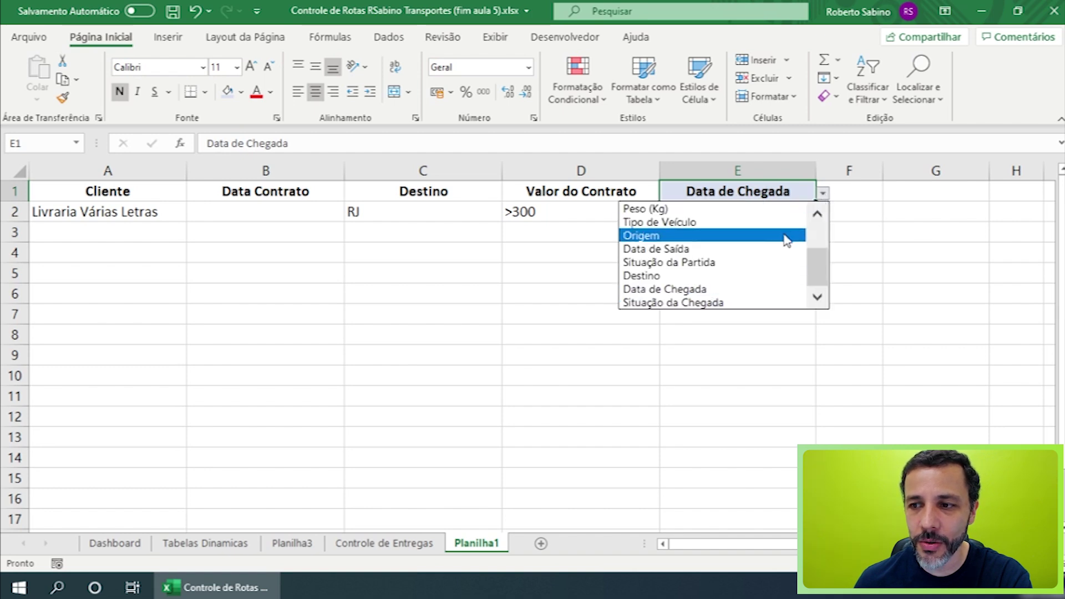
left_click(816, 213)
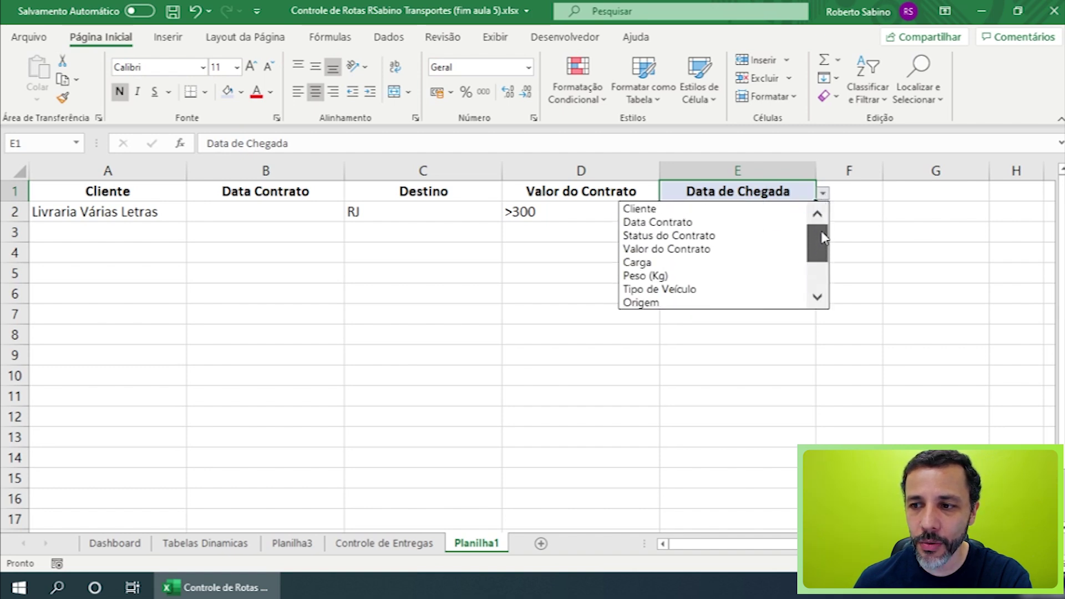
left_click(693, 210)
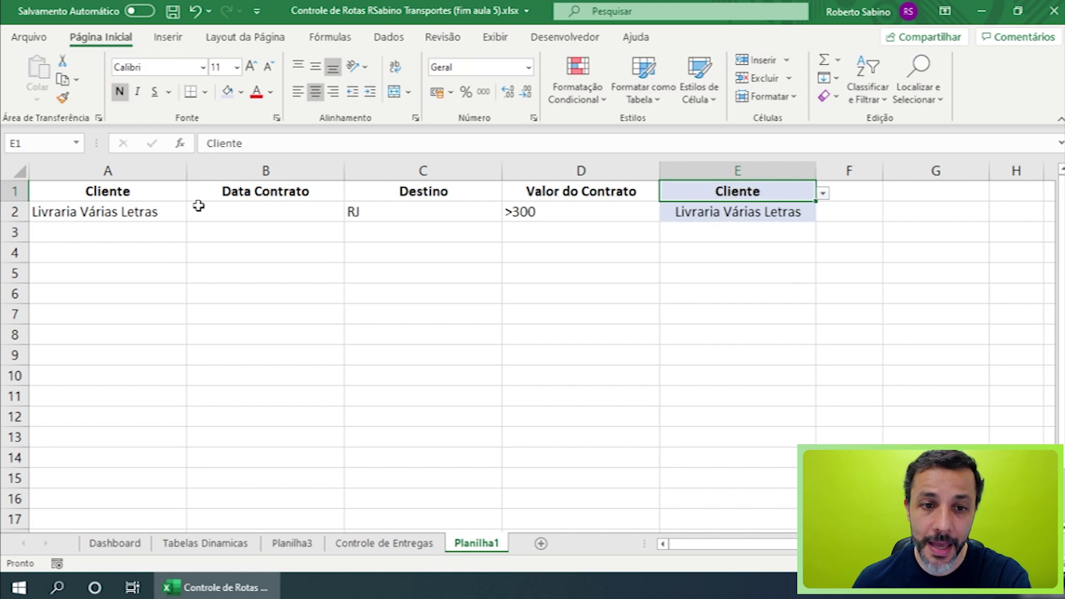
Shorten the Cliente criterion in A2 to Livraria
double_click(150, 213)
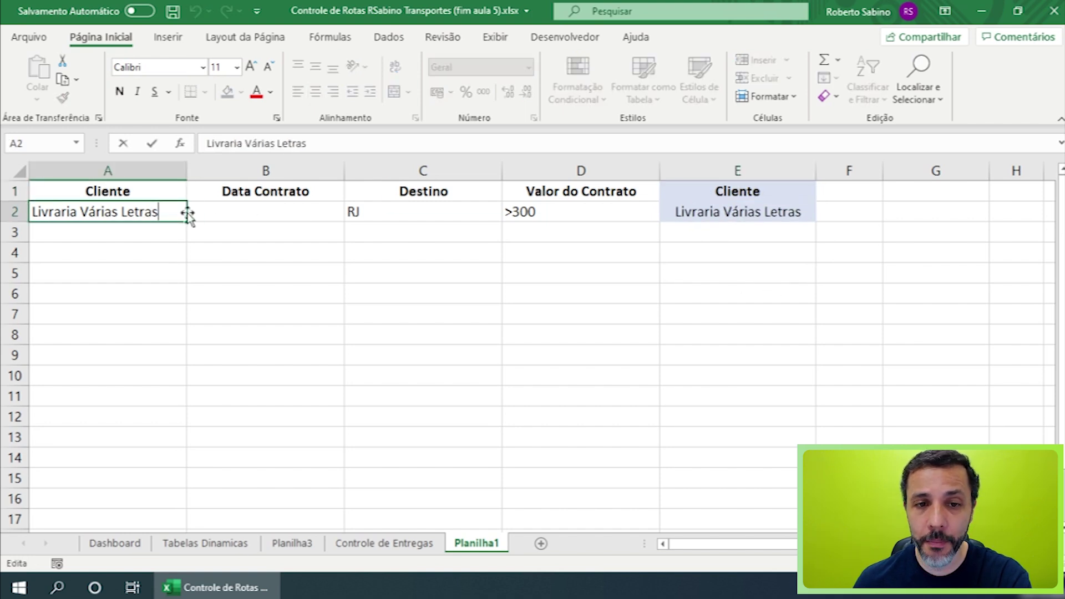
key("BackSpace")
key("BackSpace")
key("BackSpace")
key("BackSpace")
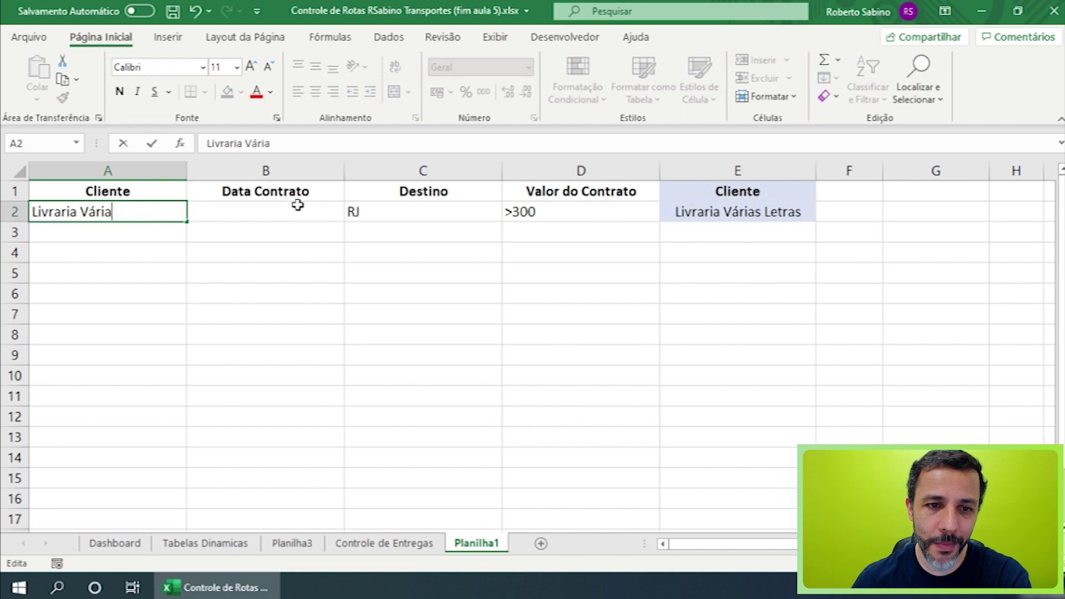
key("Return")
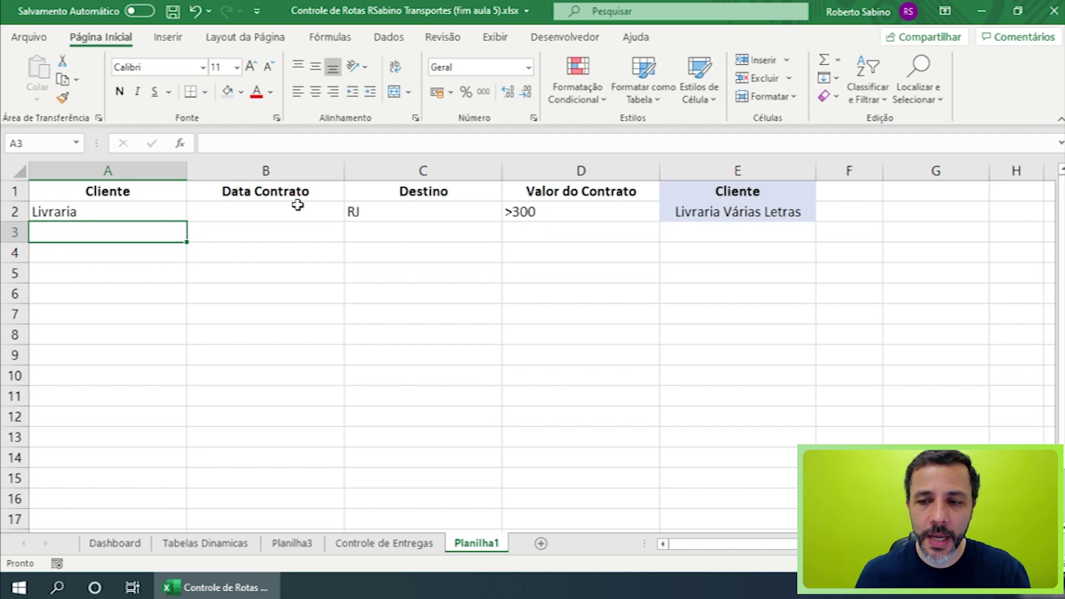
Set the E1 result header to Status do Contrato from its validation list
left_click(761, 199)
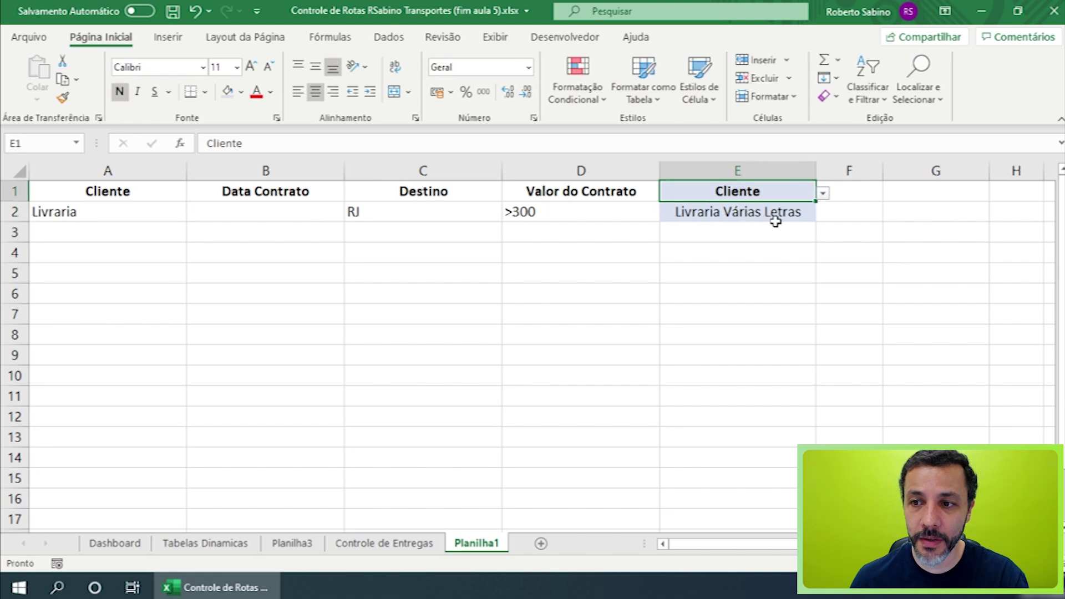
left_click(824, 194)
left_click(732, 234)
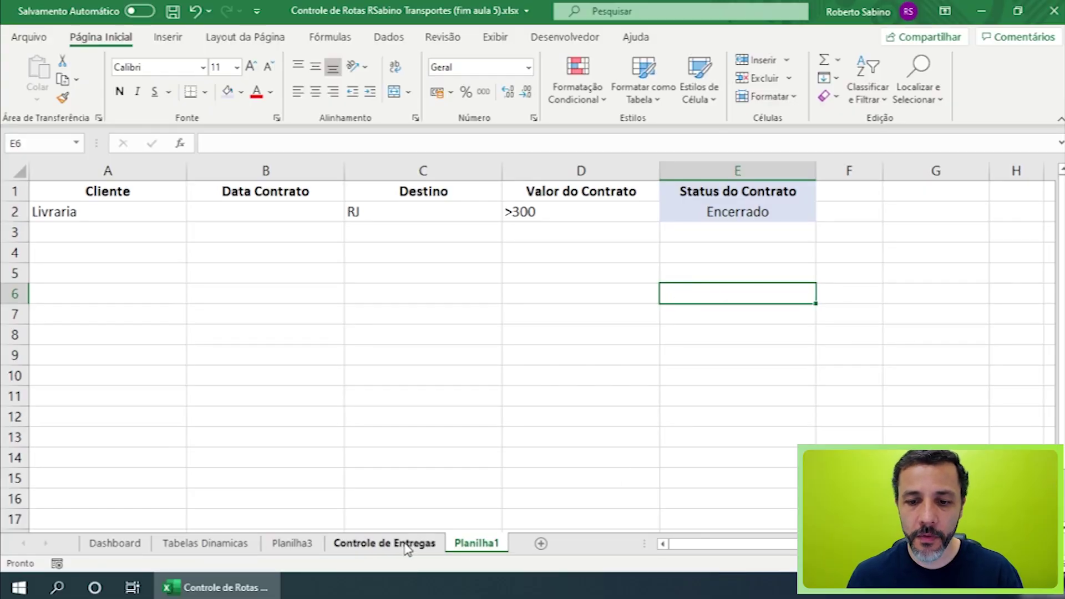
Review the source table in Controle de Entregas, the E1 result header and the criteria range A1:D2 in Planilha1
left_click(409, 545)
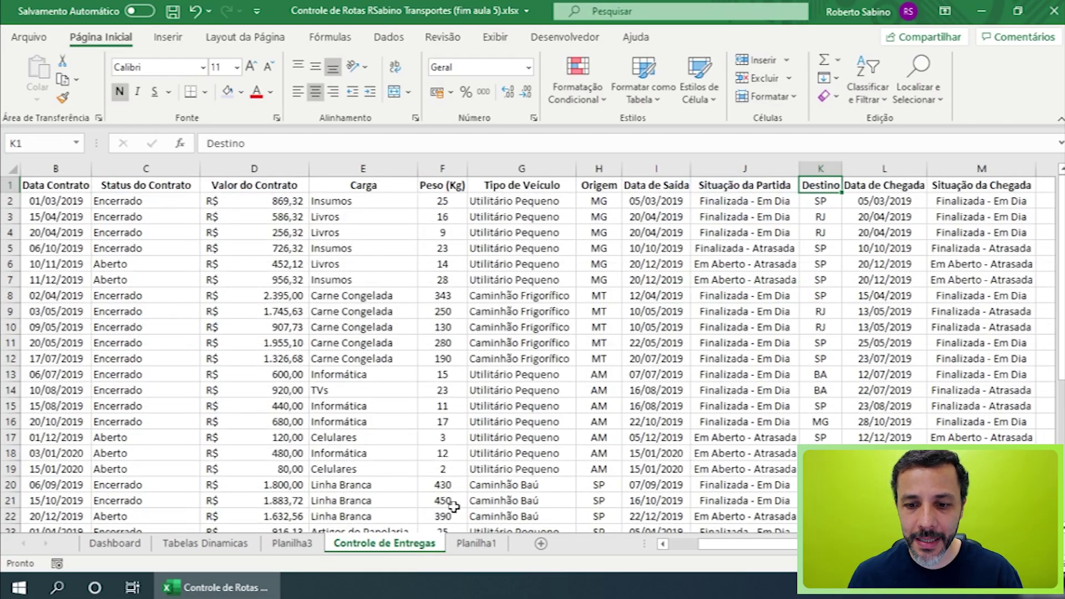
left_click(480, 545)
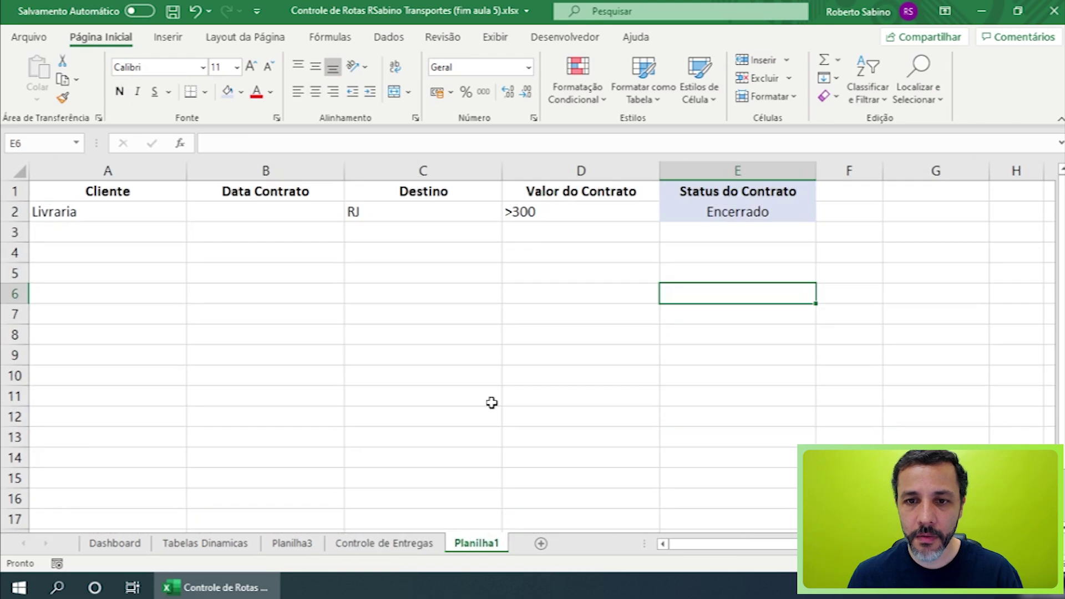
left_click(757, 192)
left_click_drag(111, 193, 585, 209)
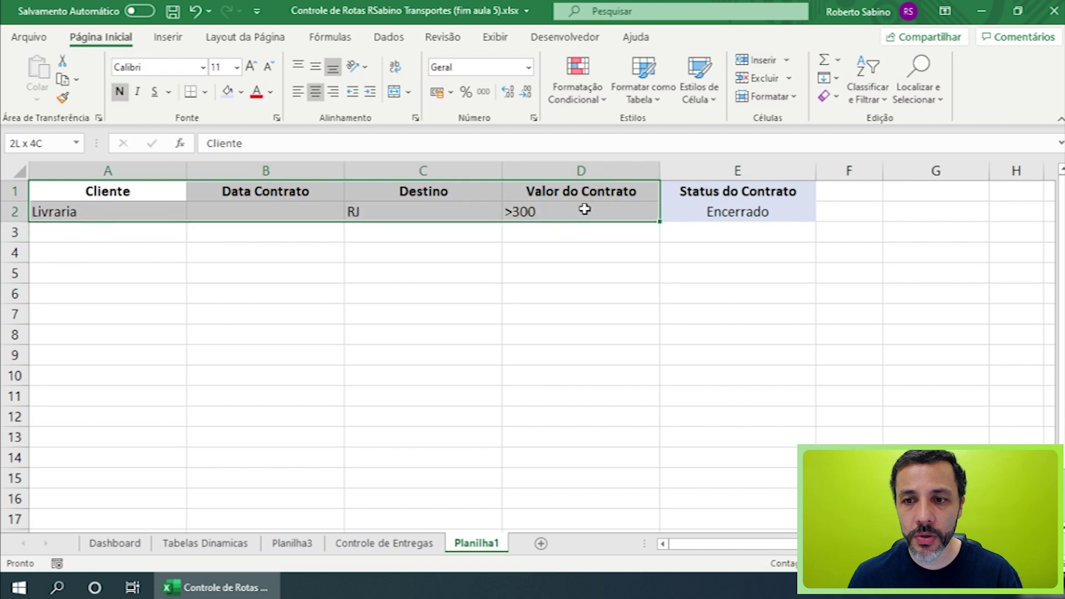
left_click(446, 281)
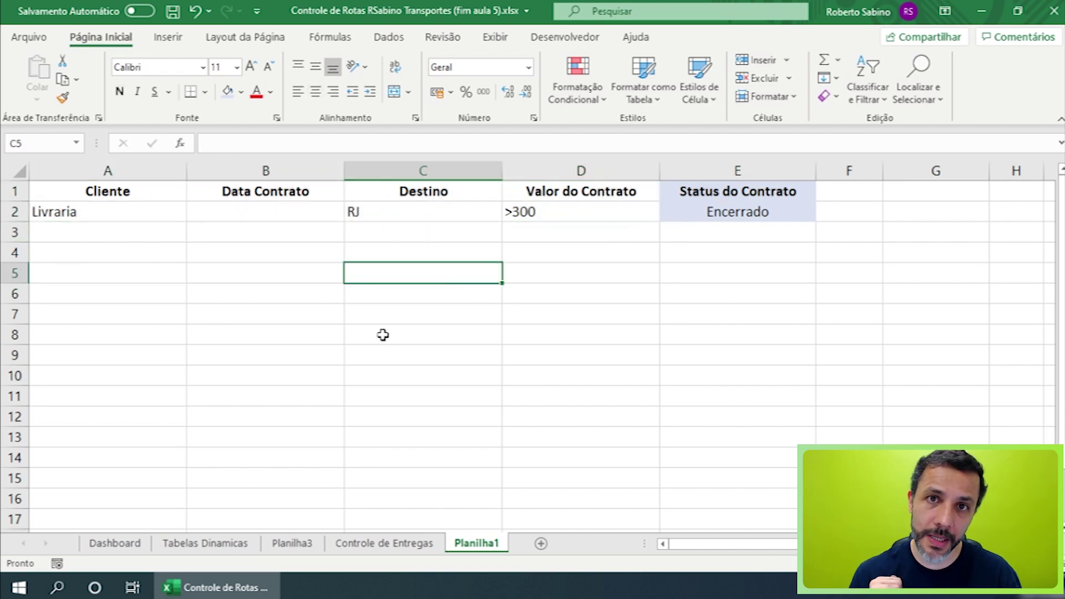